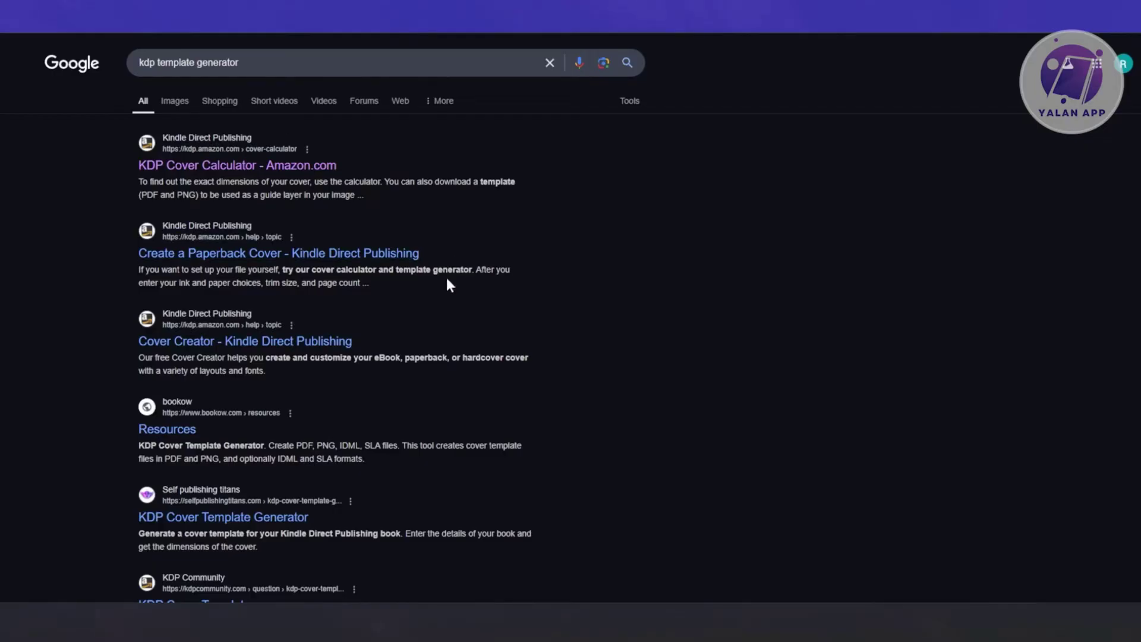
Open the KDP cover calculator and choose Paperback binding, Black & white interior and White paper
click(208, 174)
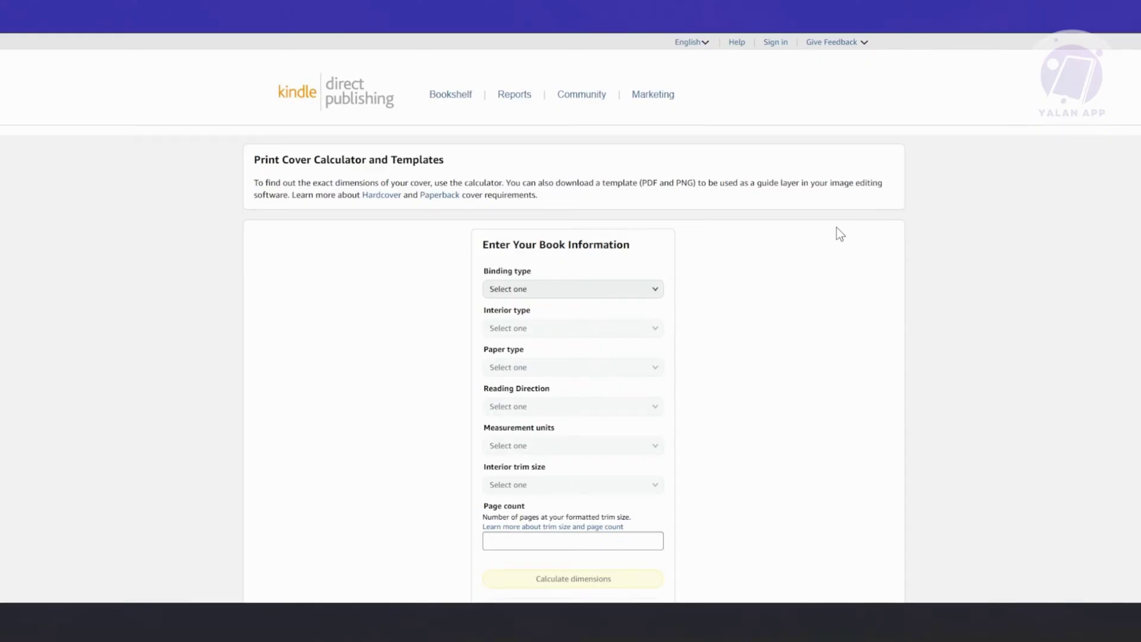
click(595, 291)
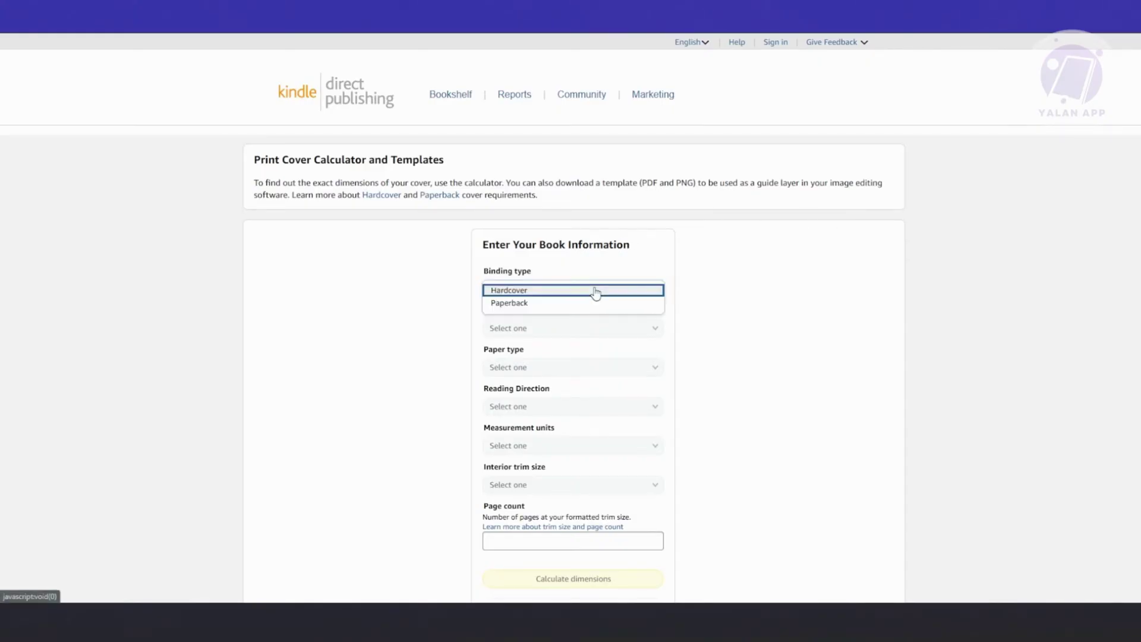
click(523, 303)
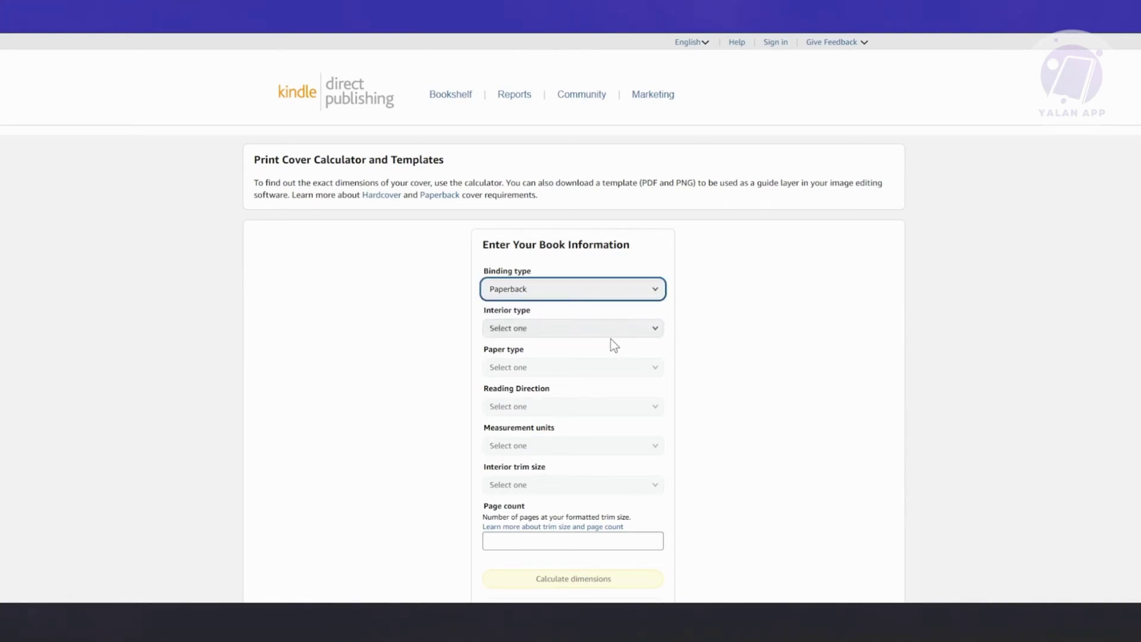
scroll(731, 336, down, 2)
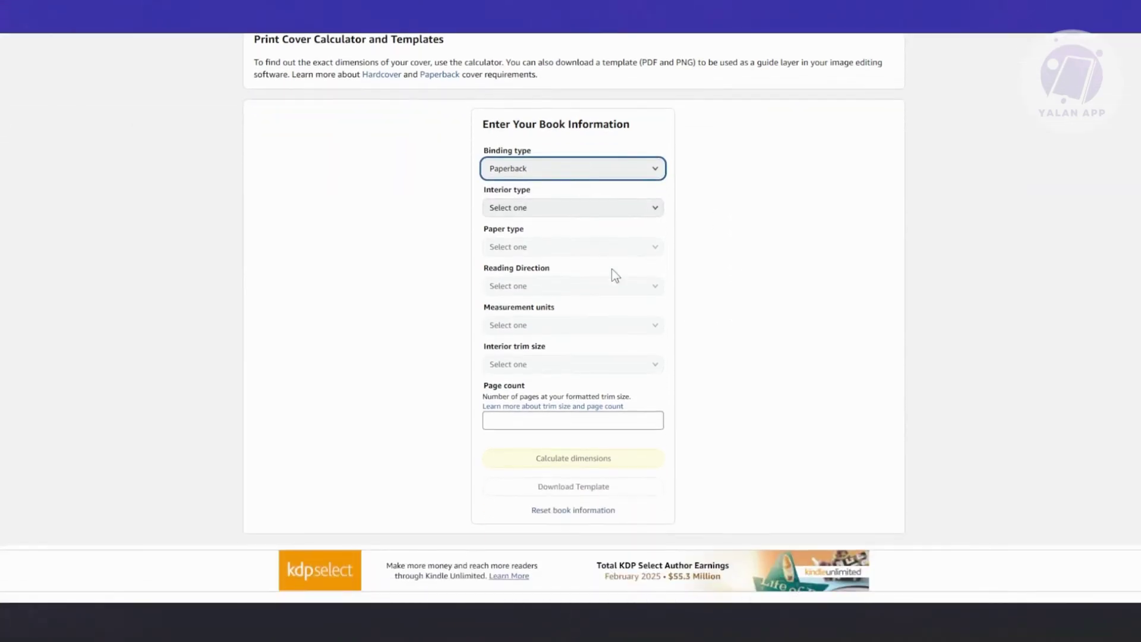
click(599, 211)
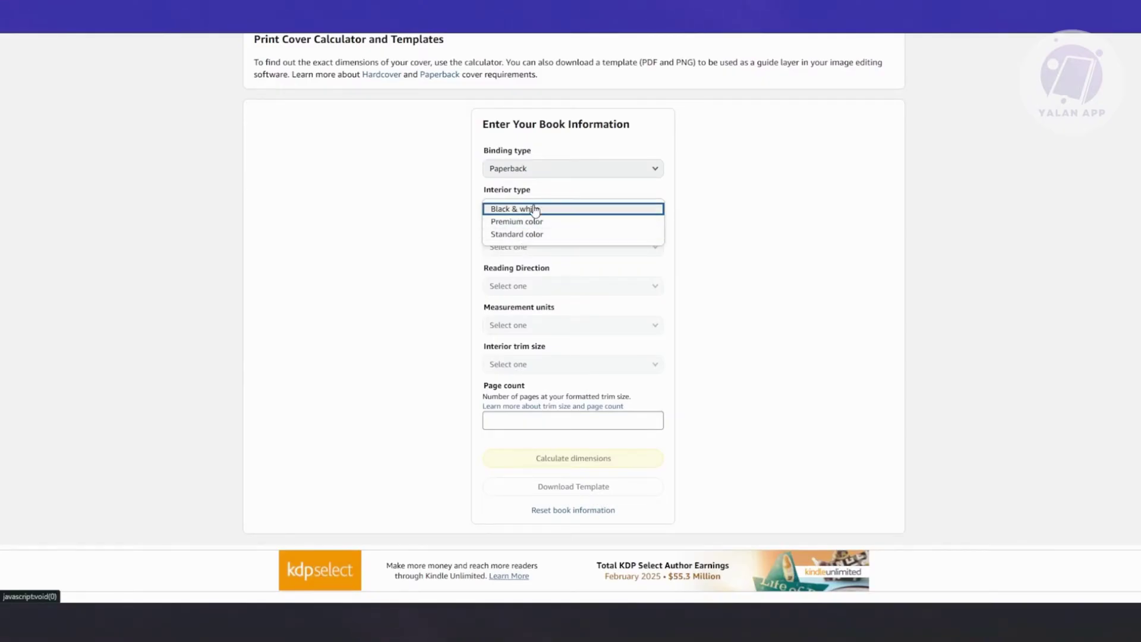
click(534, 210)
click(623, 250)
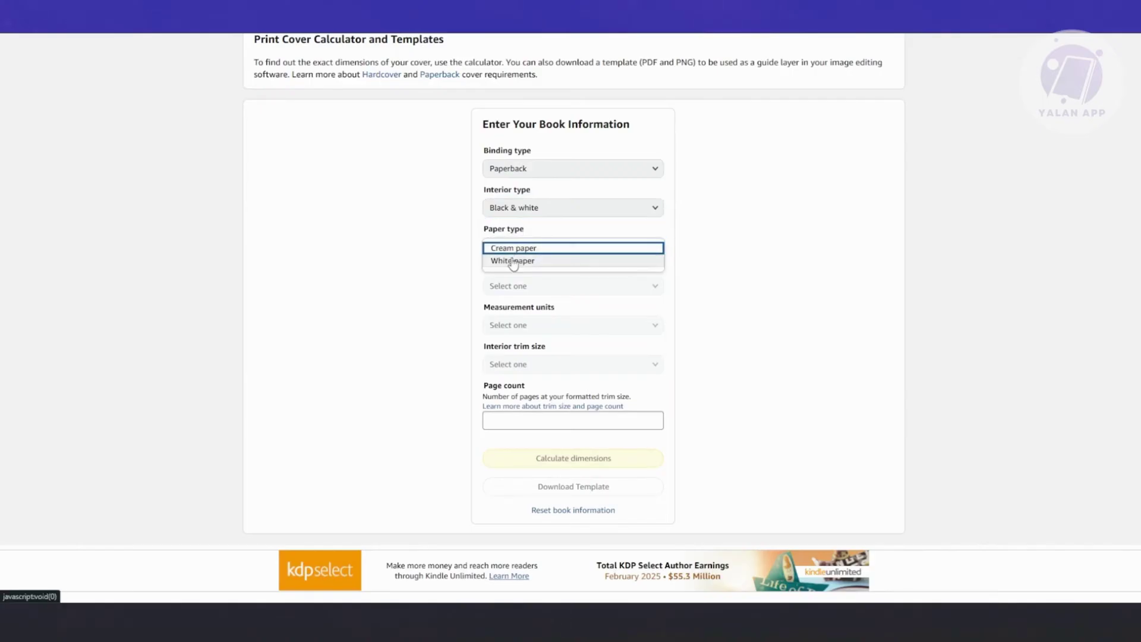
click(514, 262)
Set Left to Right reading direction, Inches as units, and the 5.25 x 8 in trim size
click(566, 291)
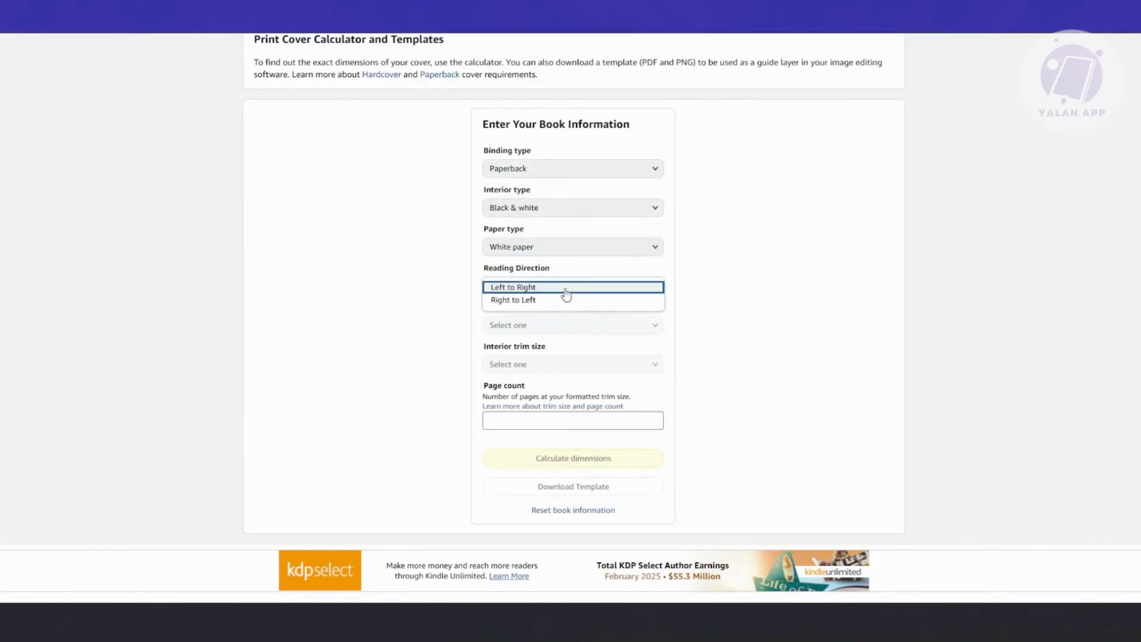
click(523, 288)
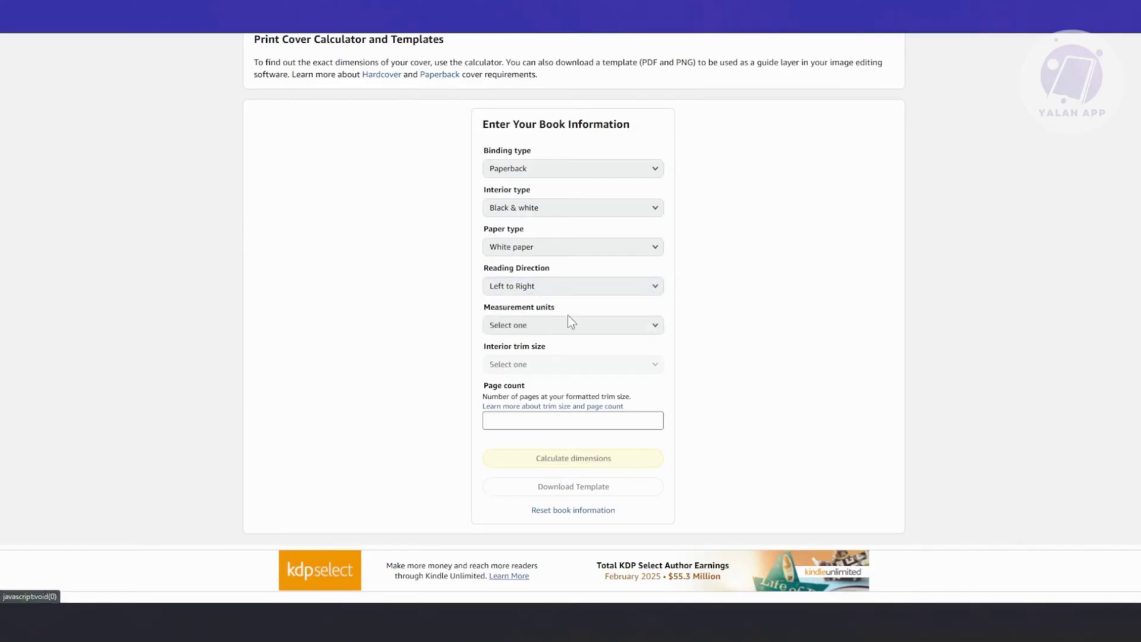
click(517, 327)
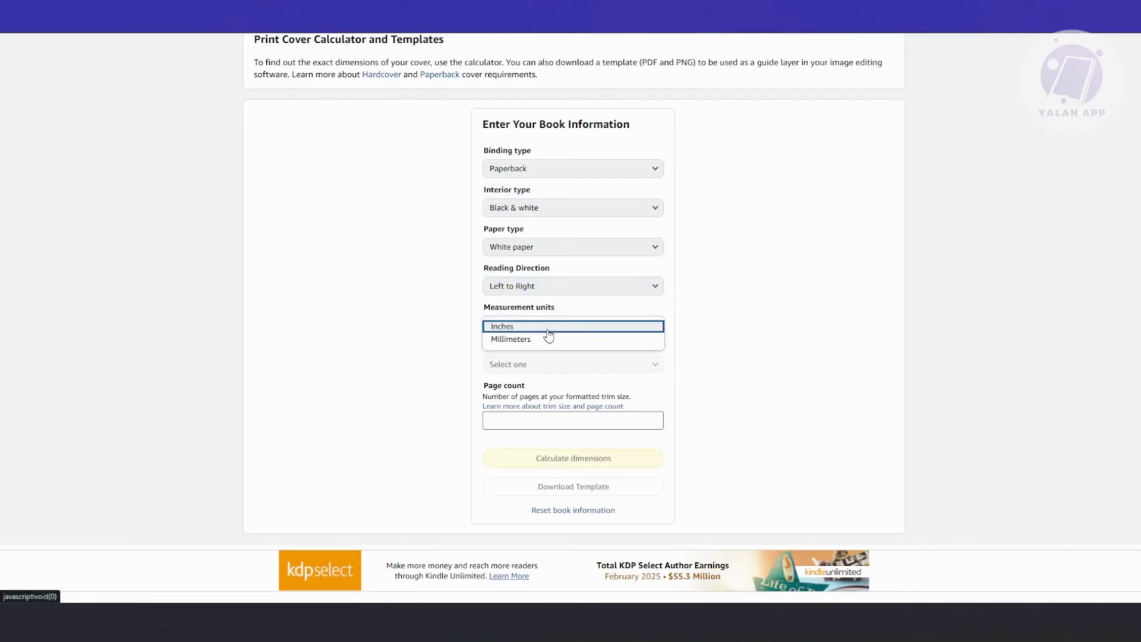
click(532, 328)
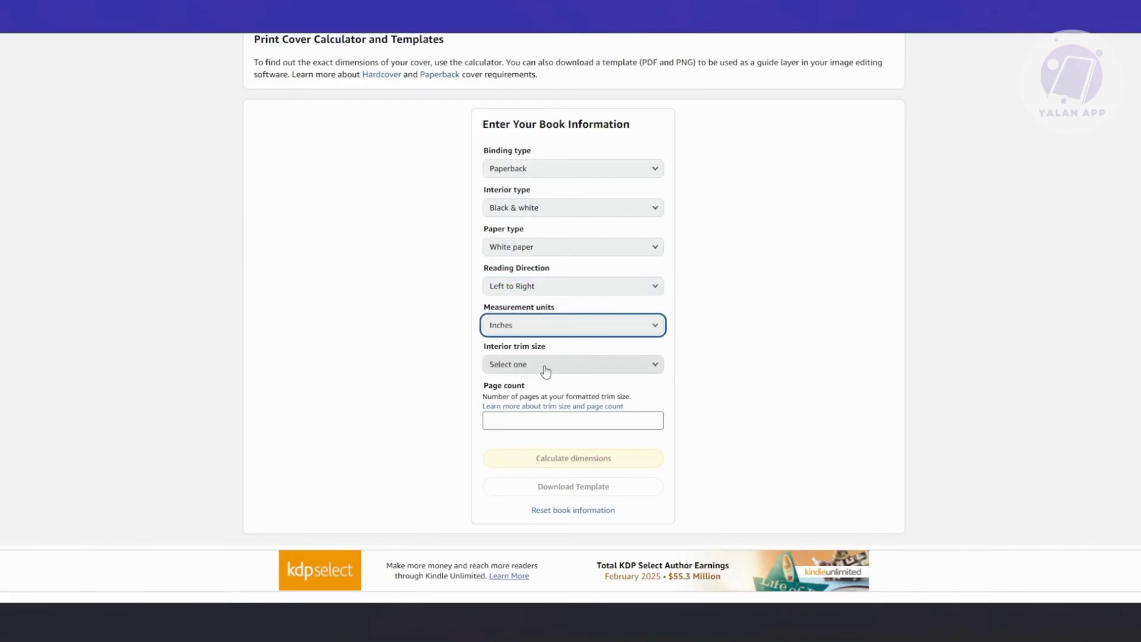
click(542, 370)
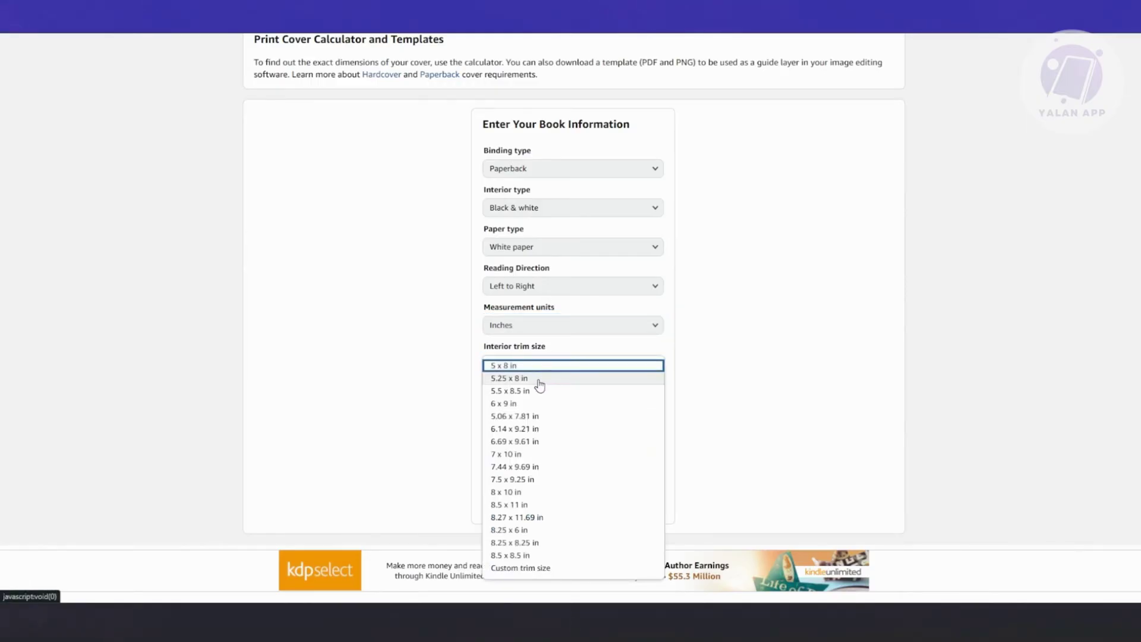
click(528, 380)
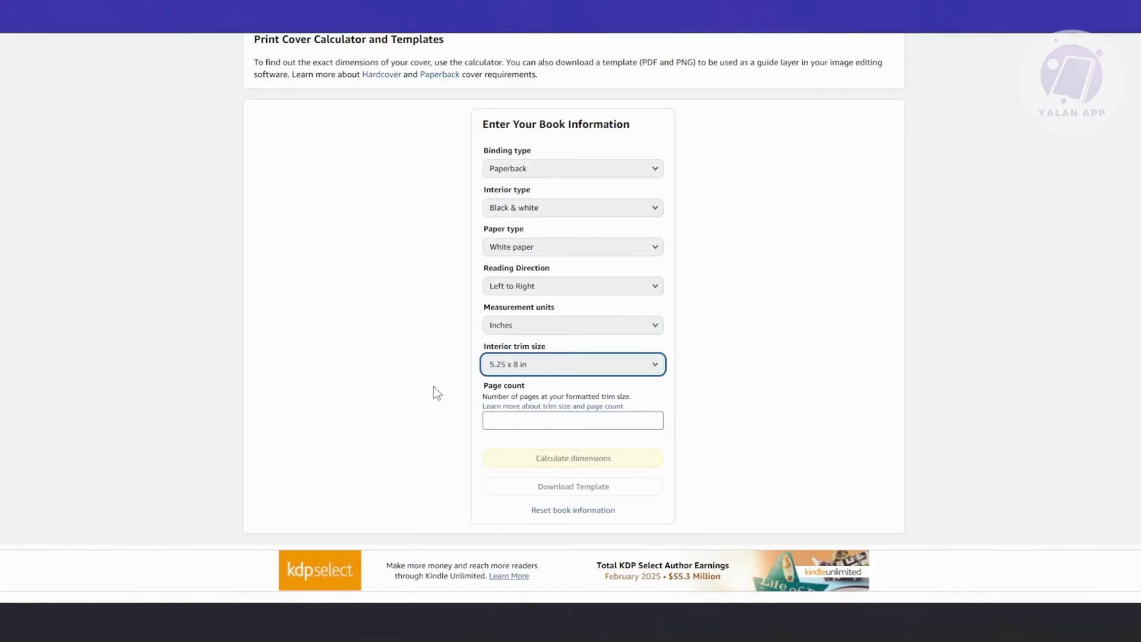
click(550, 417)
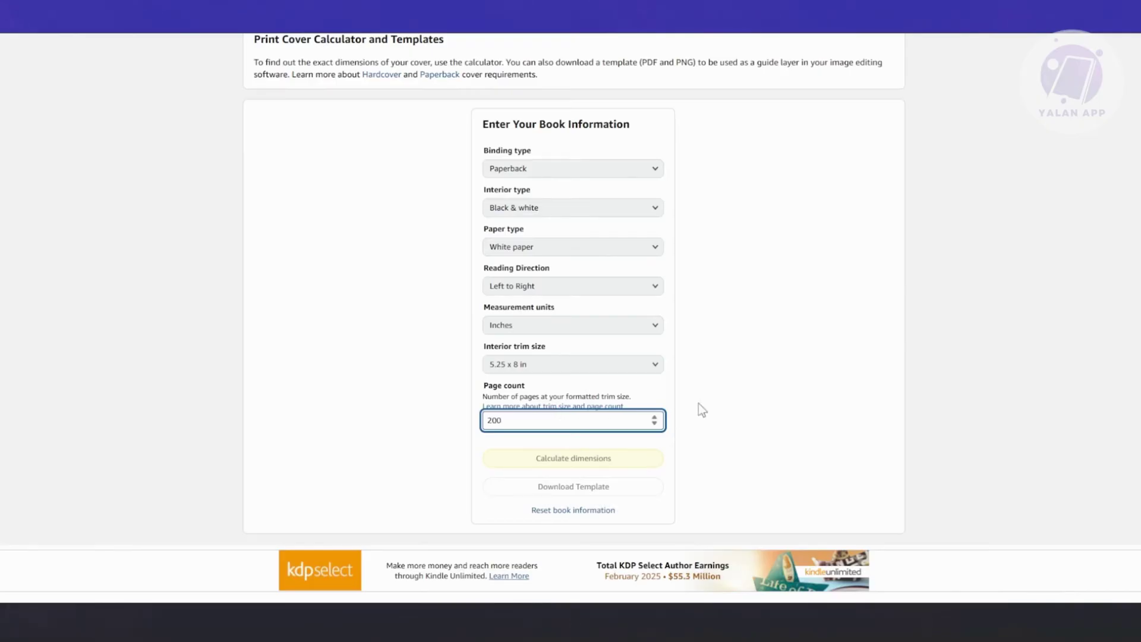
Enter 200 pages, calculate the 11.2 x 8.25 in cover with 0.45 in spine, and download the template
click(721, 402)
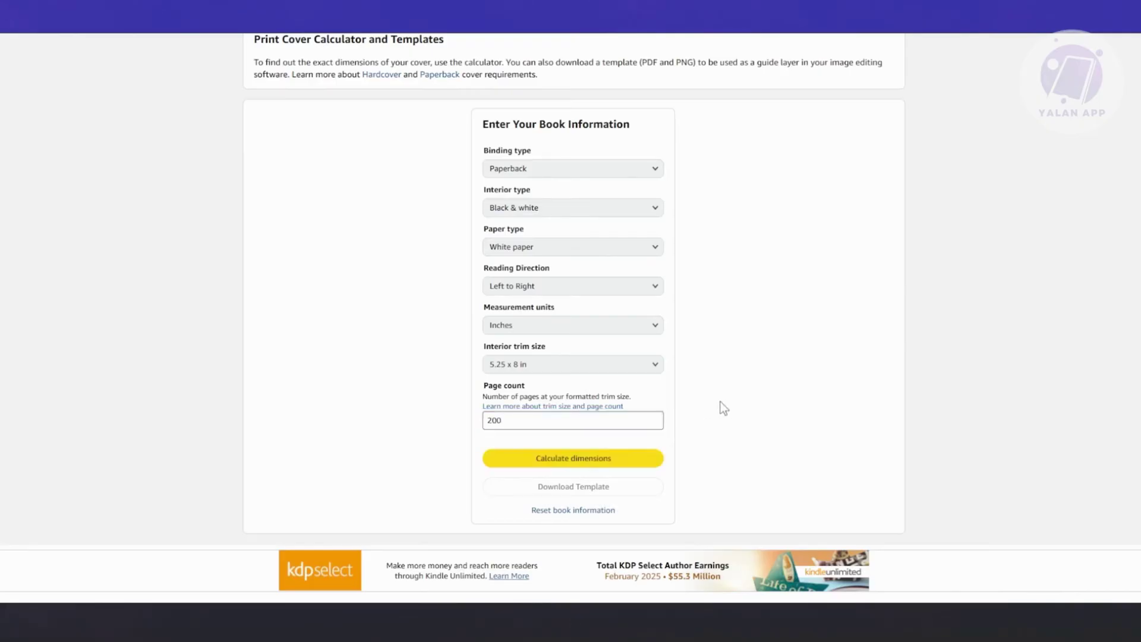
click(627, 458)
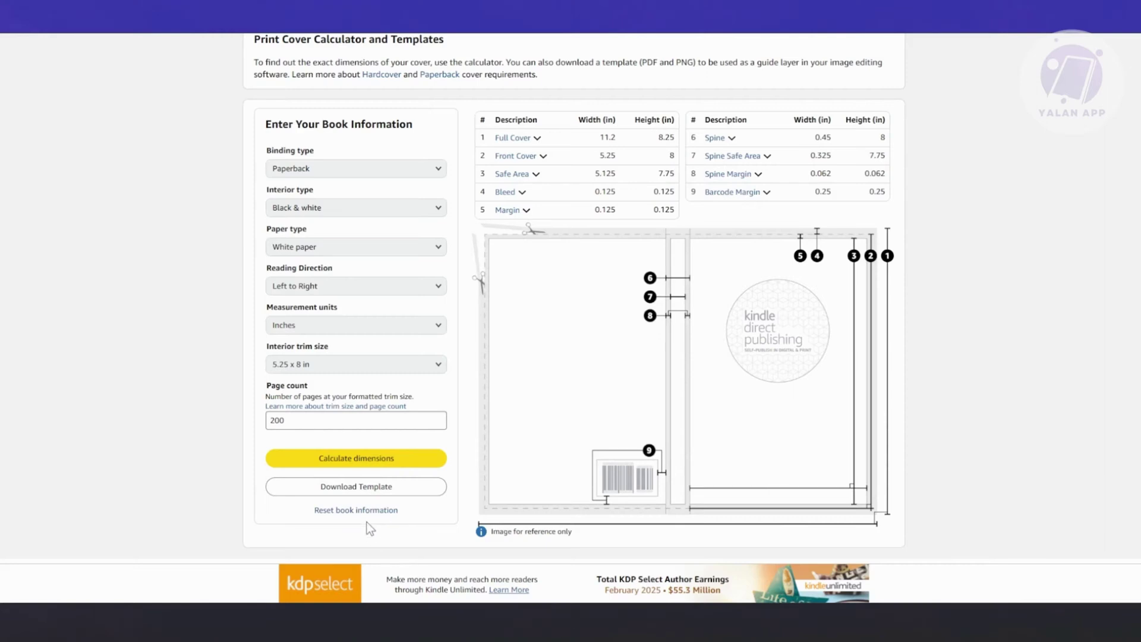
click(363, 487)
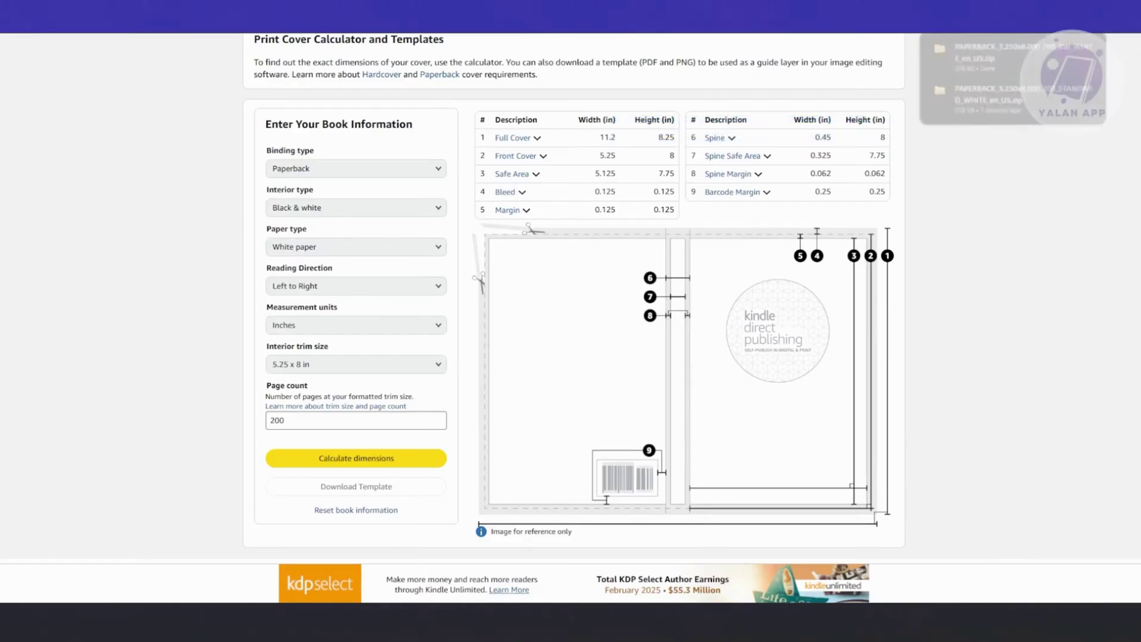
Copy the PAPERBACK template PNG out of the downloaded zip into the Downloads folder
click(1068, 48)
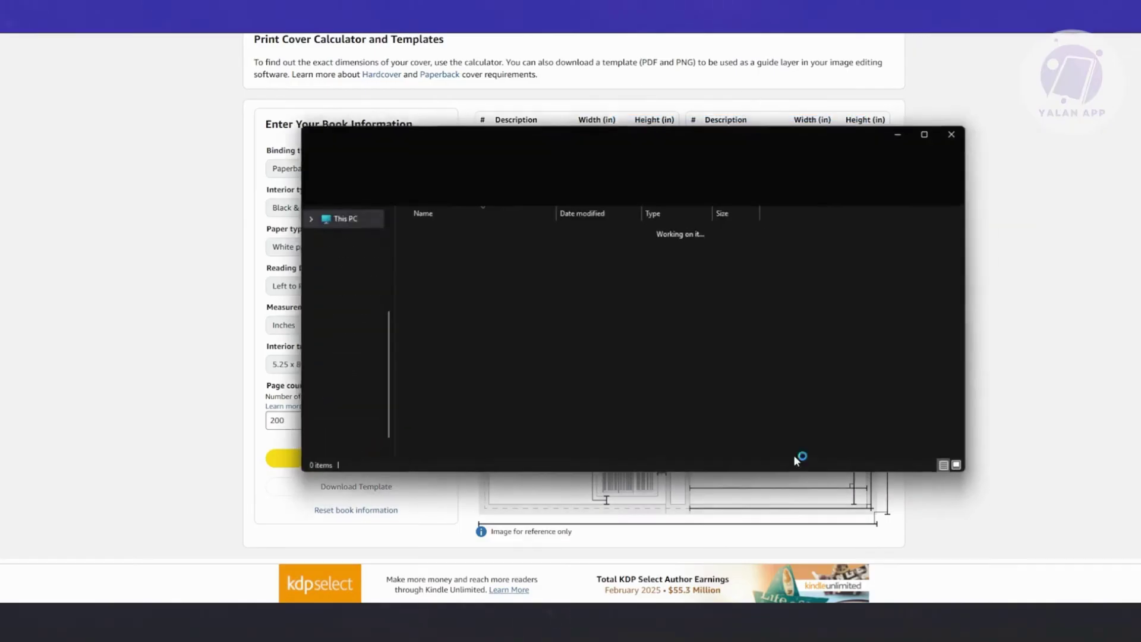
drag(682, 144, 611, 128)
double_click(416, 246)
click(364, 242)
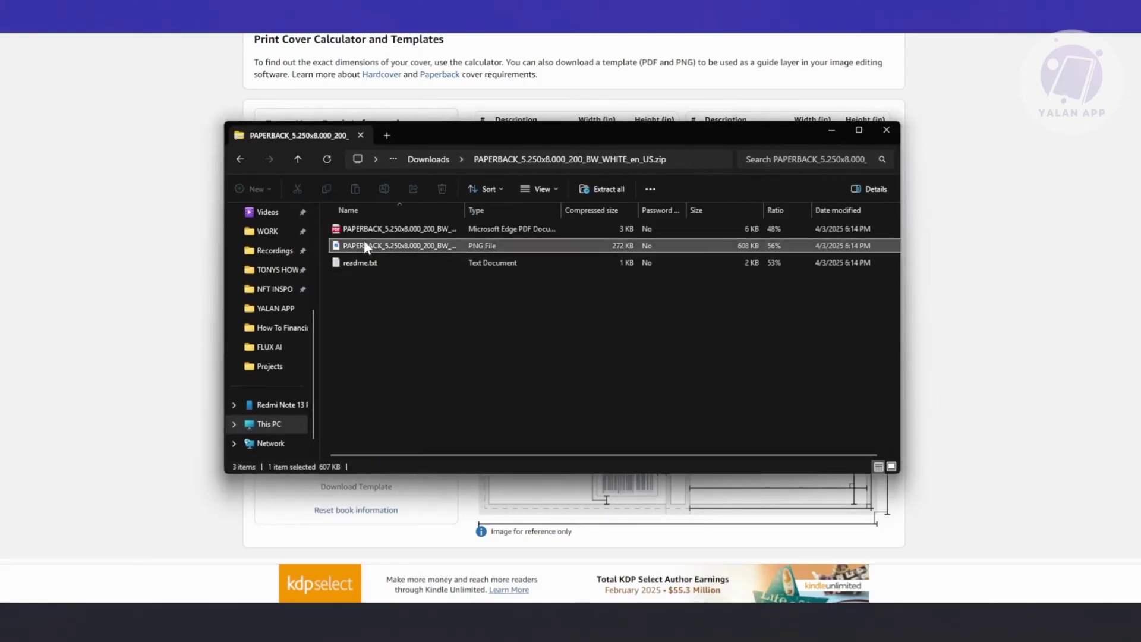
right_click(364, 243)
click(402, 280)
click(240, 158)
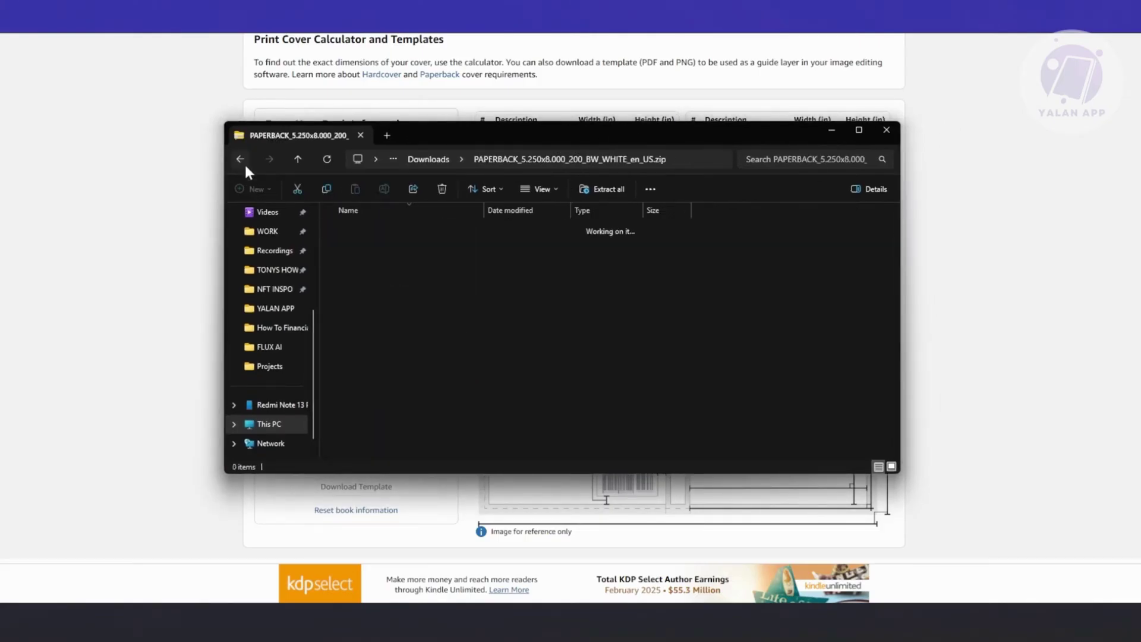
right_click(756, 295)
click(767, 276)
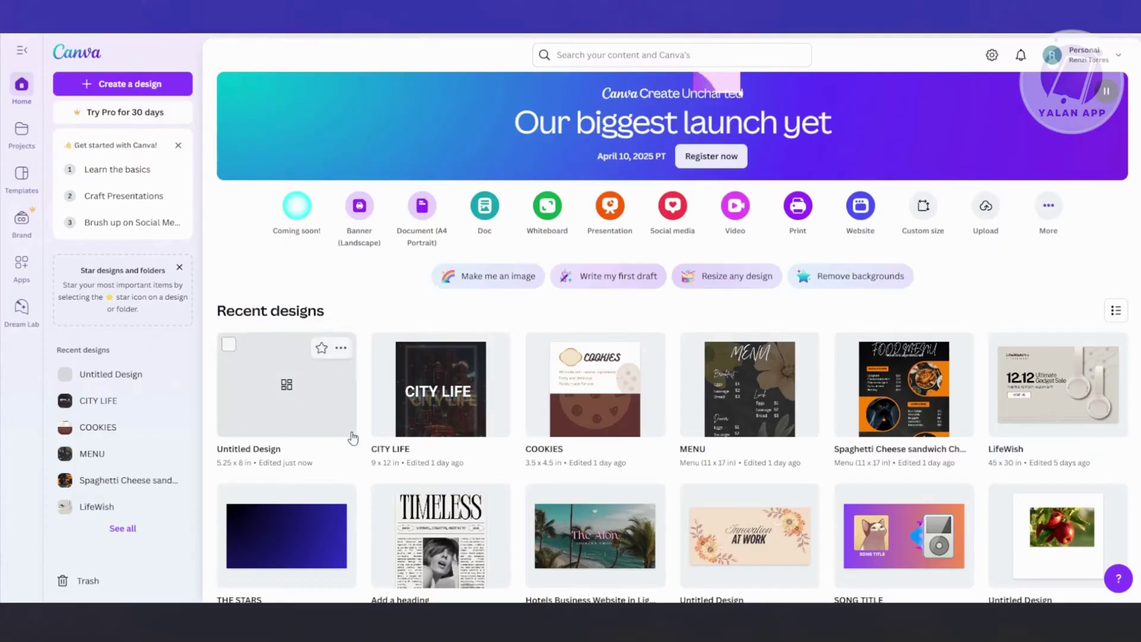
Move the empty 5.25 x 8 in Untitled Design to the trash and start a new design
click(342, 349)
click(427, 575)
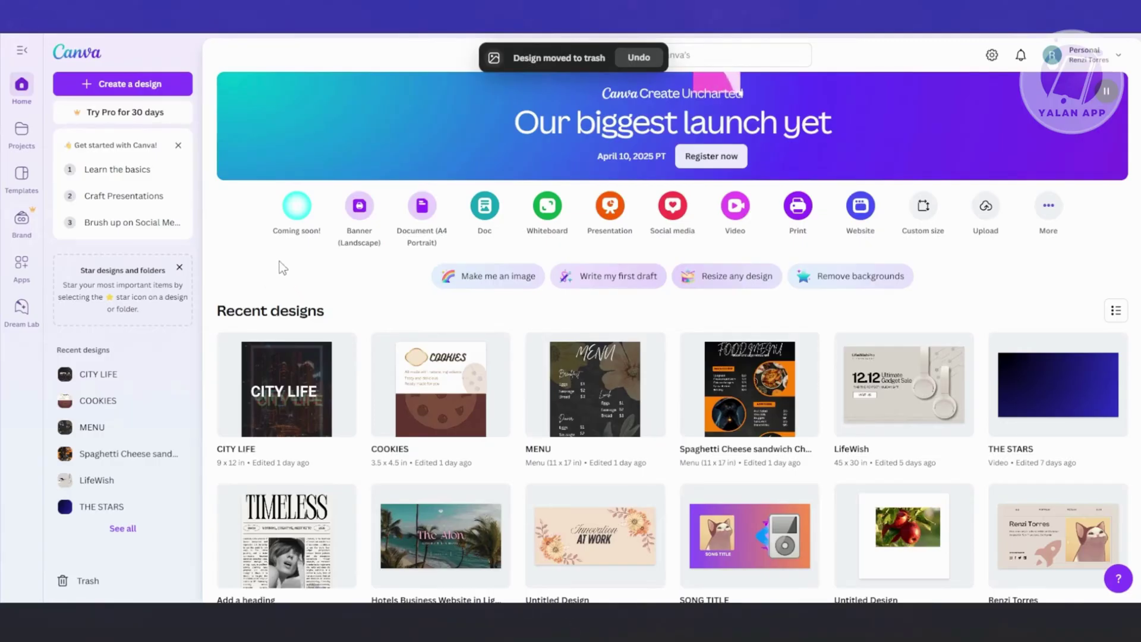
click(132, 88)
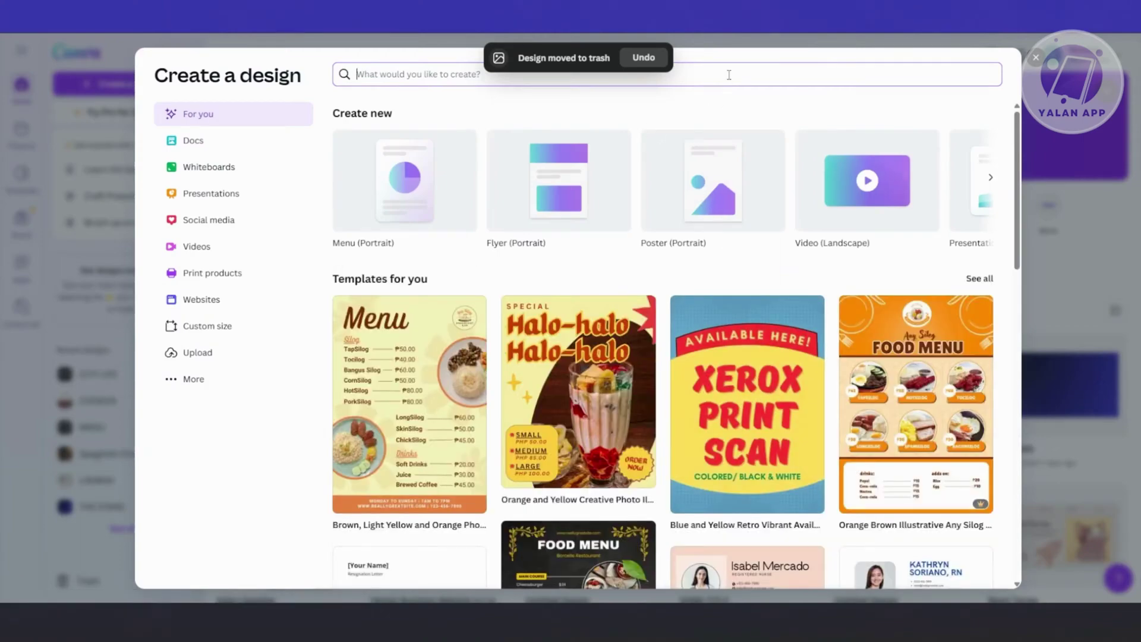
text(journal)
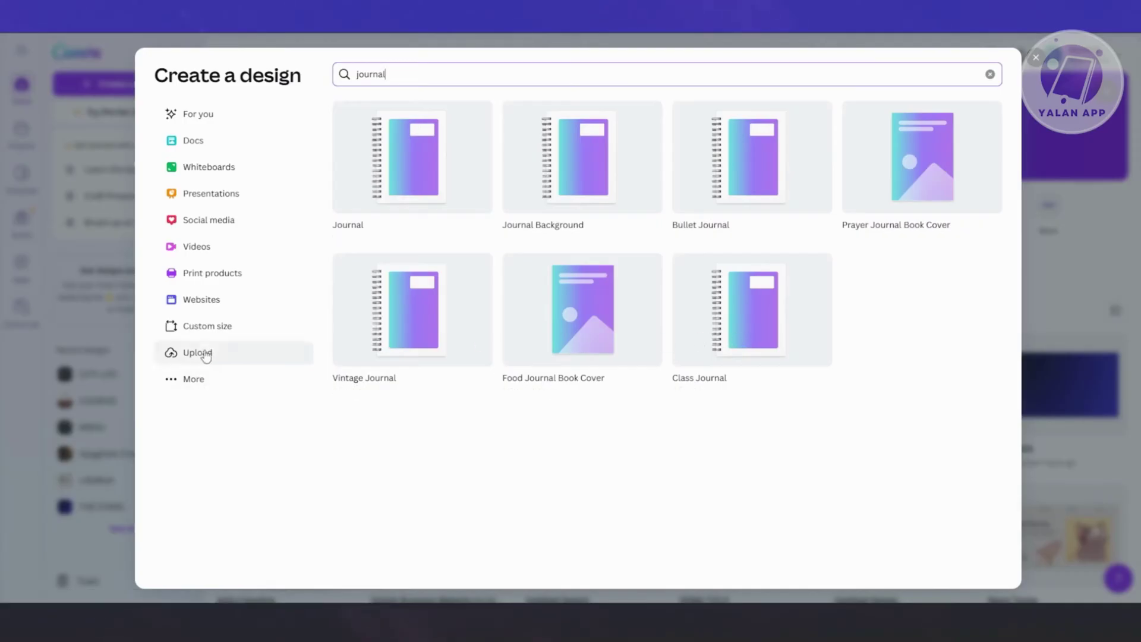
Create a new blank custom-size design of 5.25 x 8 inches
click(214, 328)
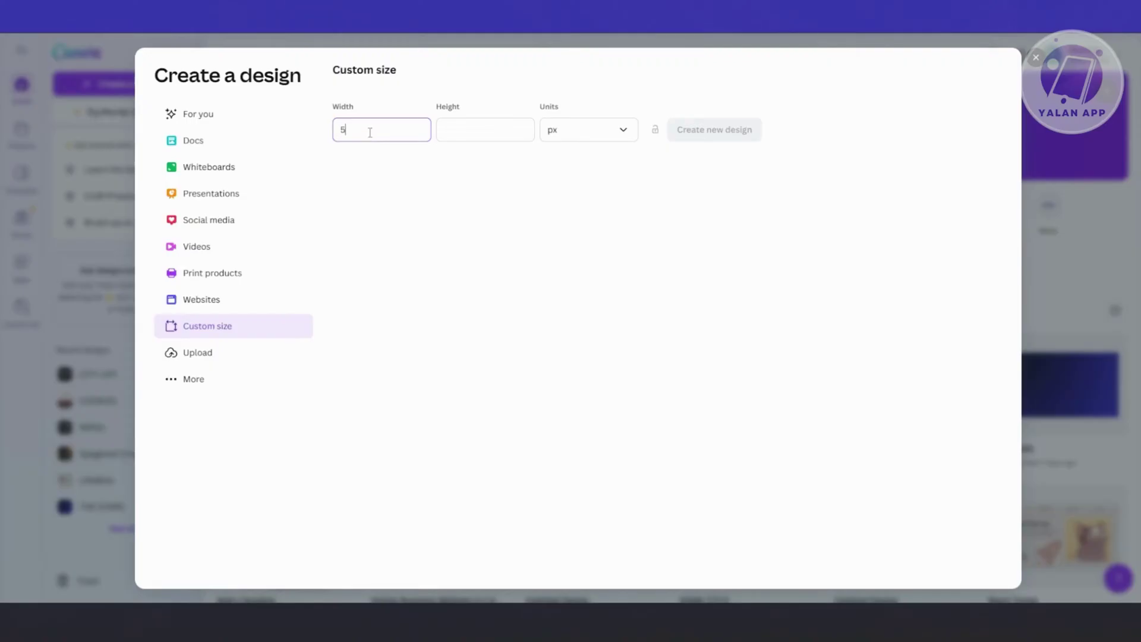
click(484, 132)
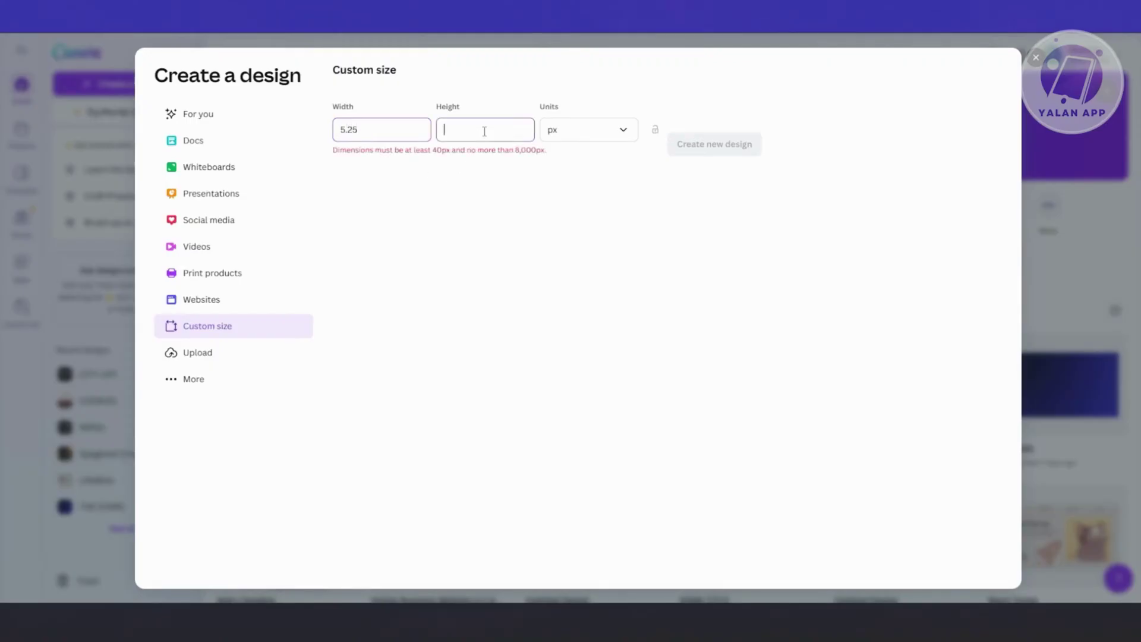
text(8)
click(589, 129)
click(570, 195)
drag(400, 123, 285, 114)
text(5.25)
drag(497, 129, 371, 124)
text(8)
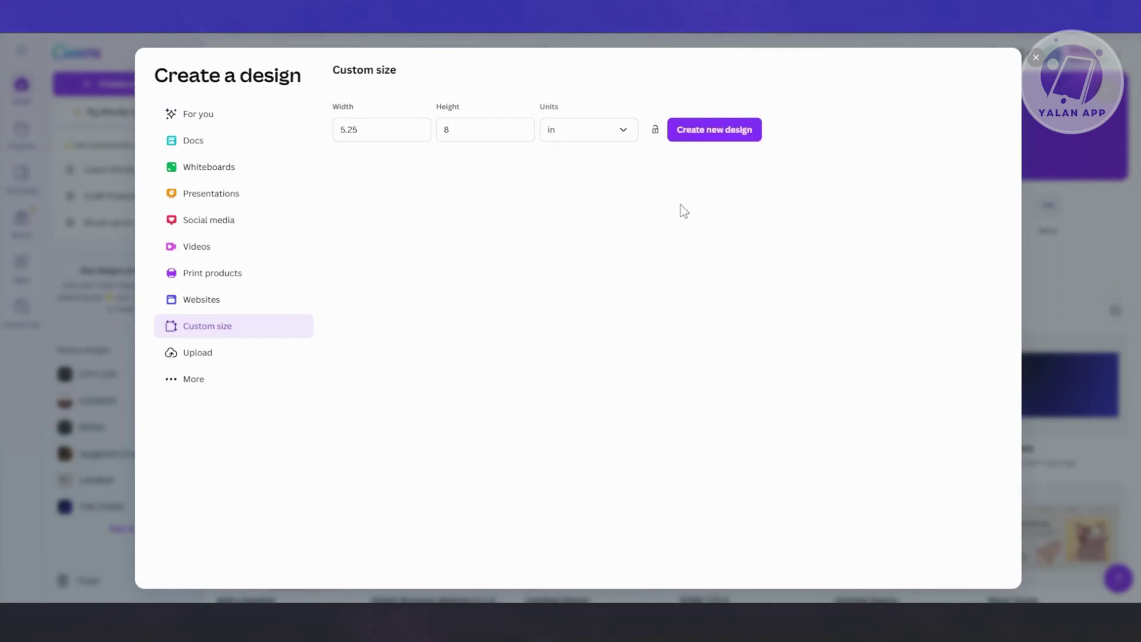
click(714, 126)
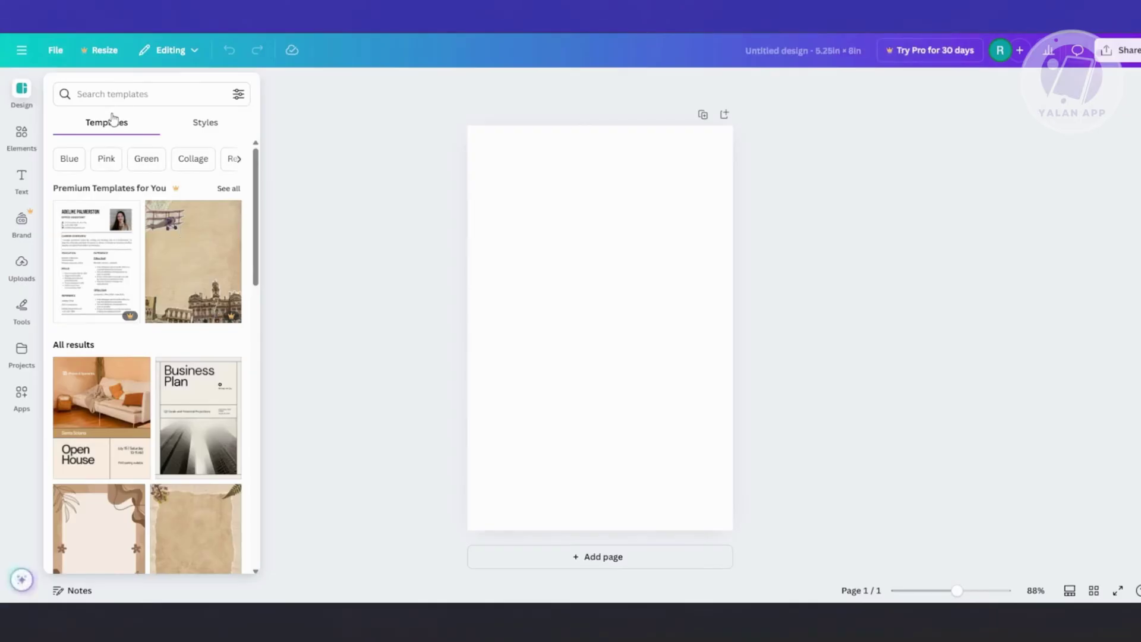
Search Canva templates for 'journal' and browse the results
scroll(191, 279, down, 3)
scroll(191, 279, up, 5)
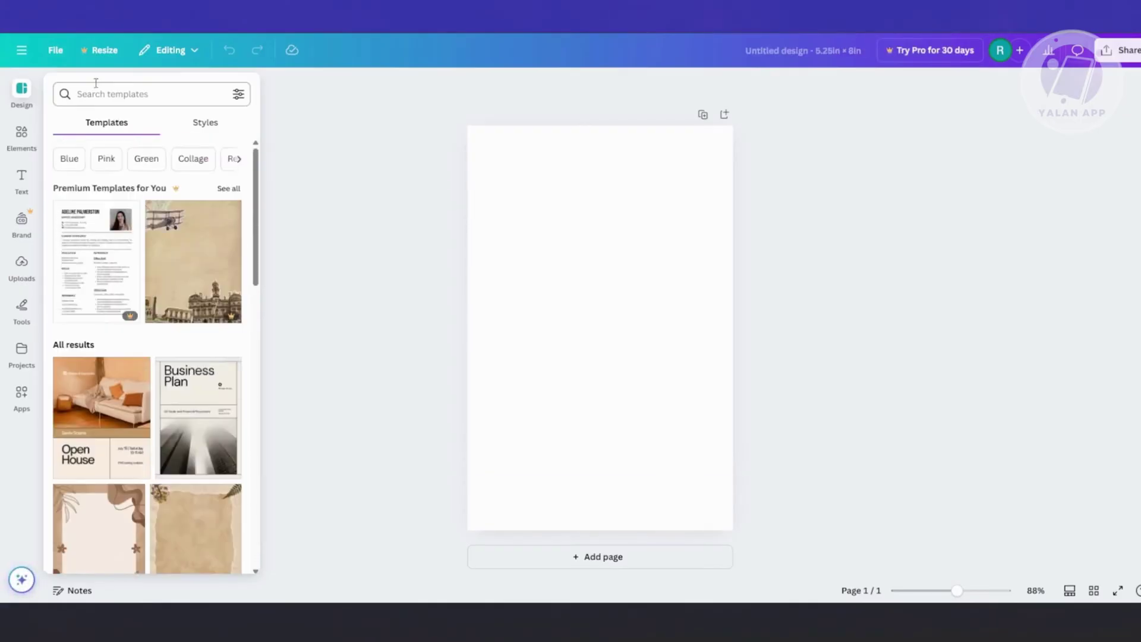
click(130, 85)
text(journal)
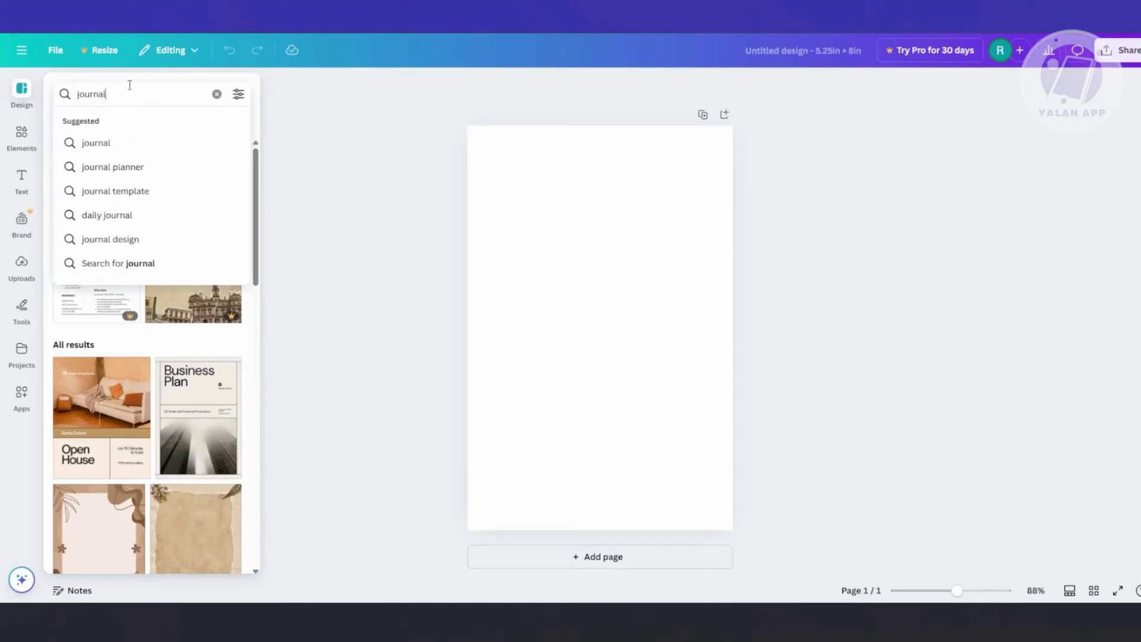
key(Return)
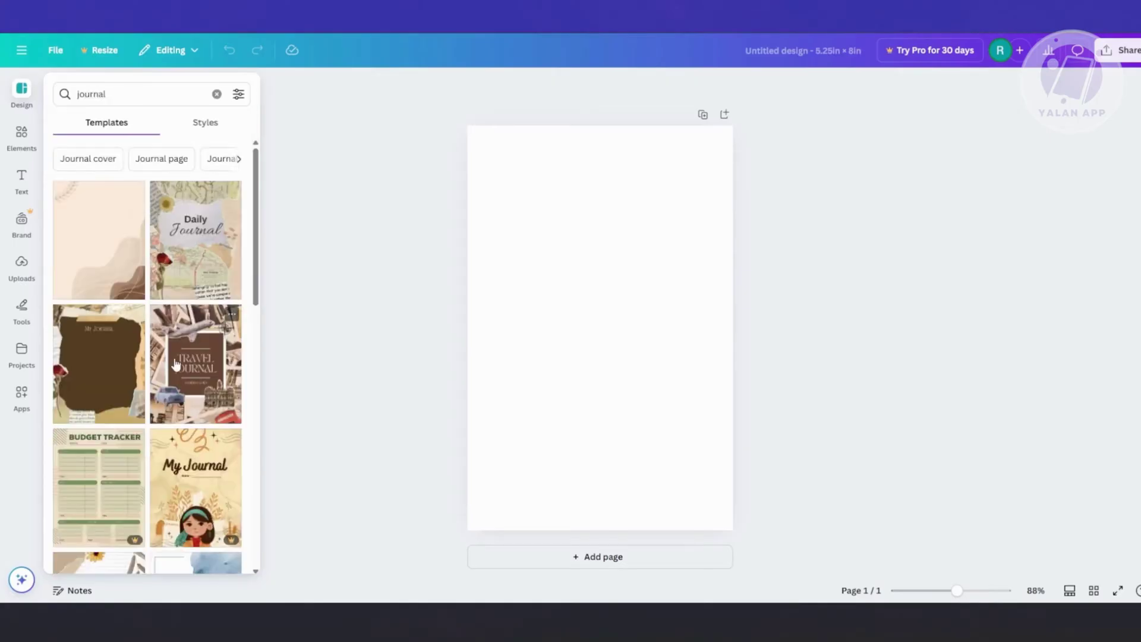
scroll(185, 350, down, 2)
scroll(186, 351, down, 10)
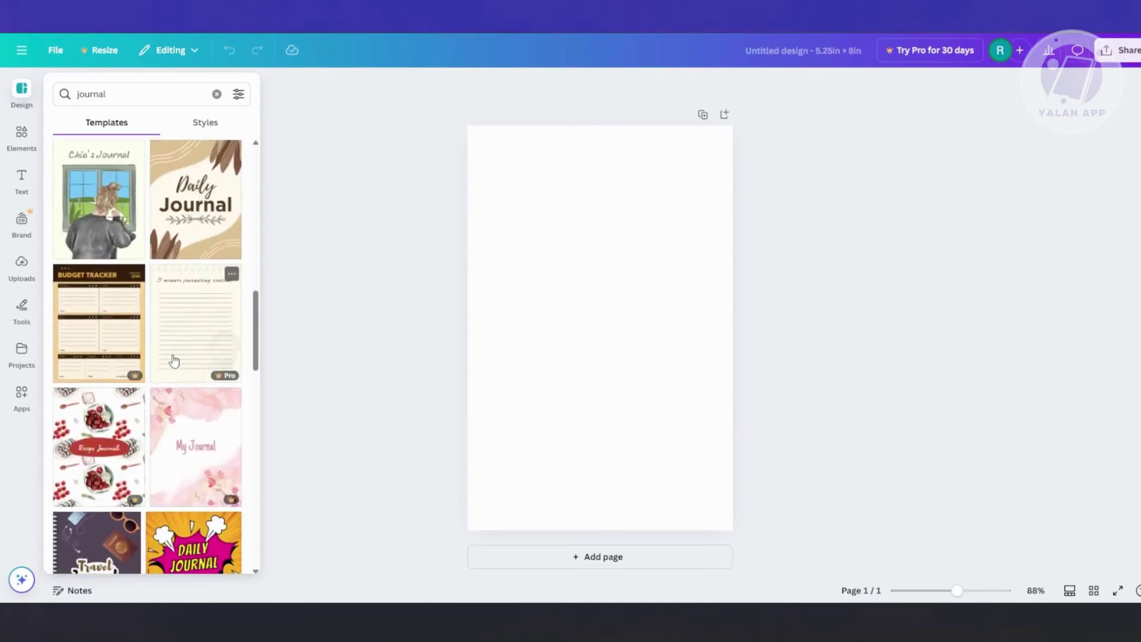
scroll(167, 357, down, 2)
scroll(167, 357, down, 2)
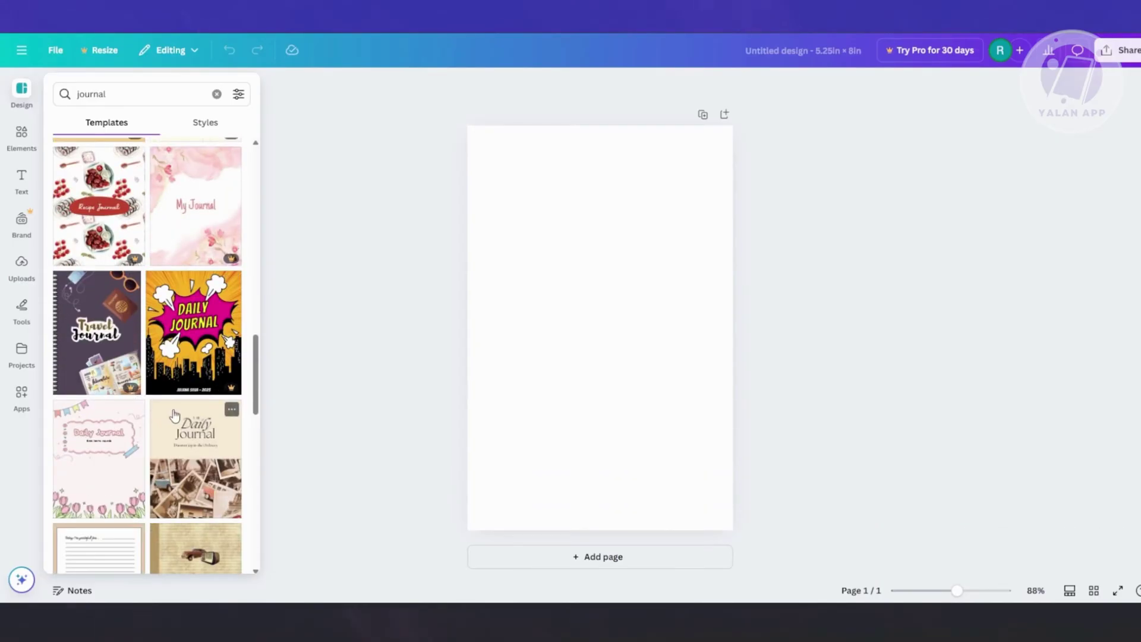
scroll(172, 411, down, 3)
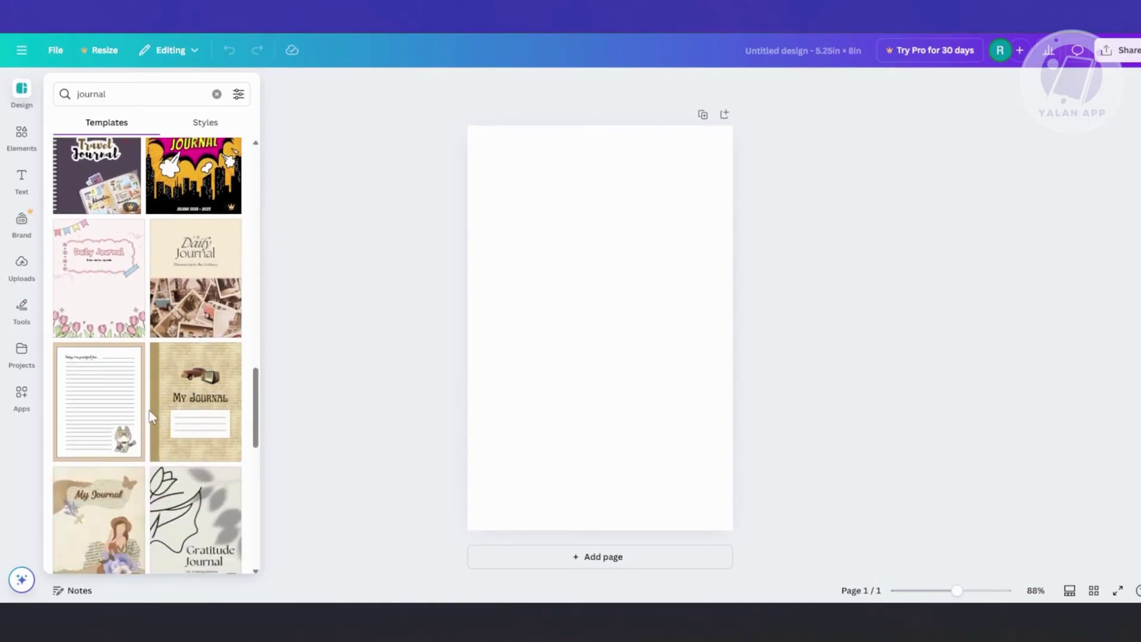
scroll(149, 411, down, 10)
scroll(148, 411, up, 7)
scroll(160, 409, down, 10)
scroll(170, 407, up, 8)
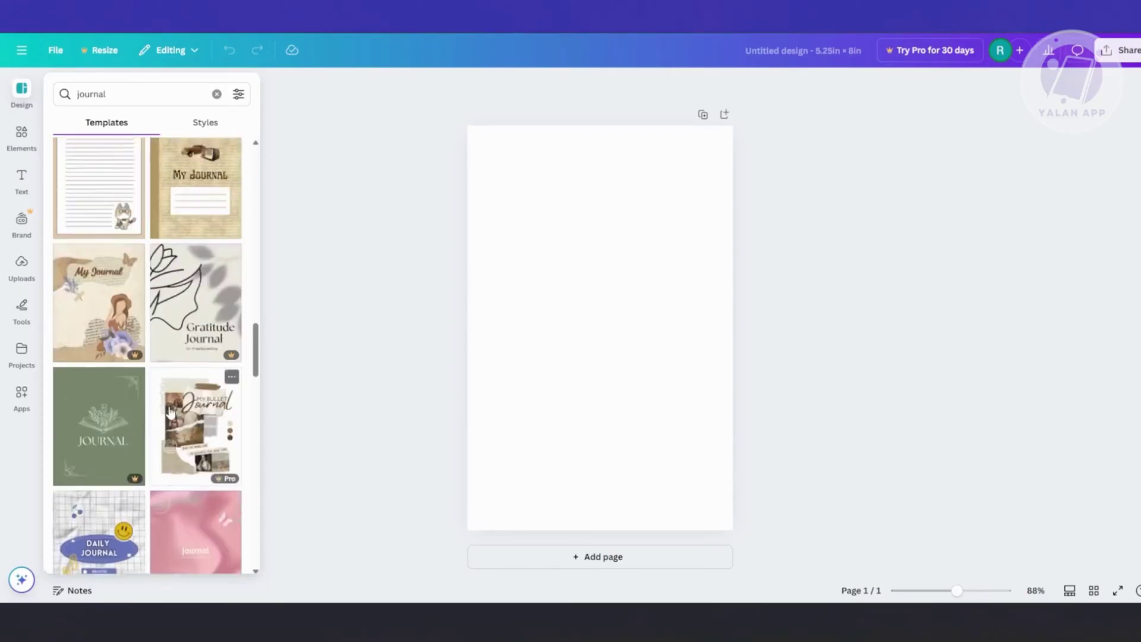
scroll(169, 407, up, 5)
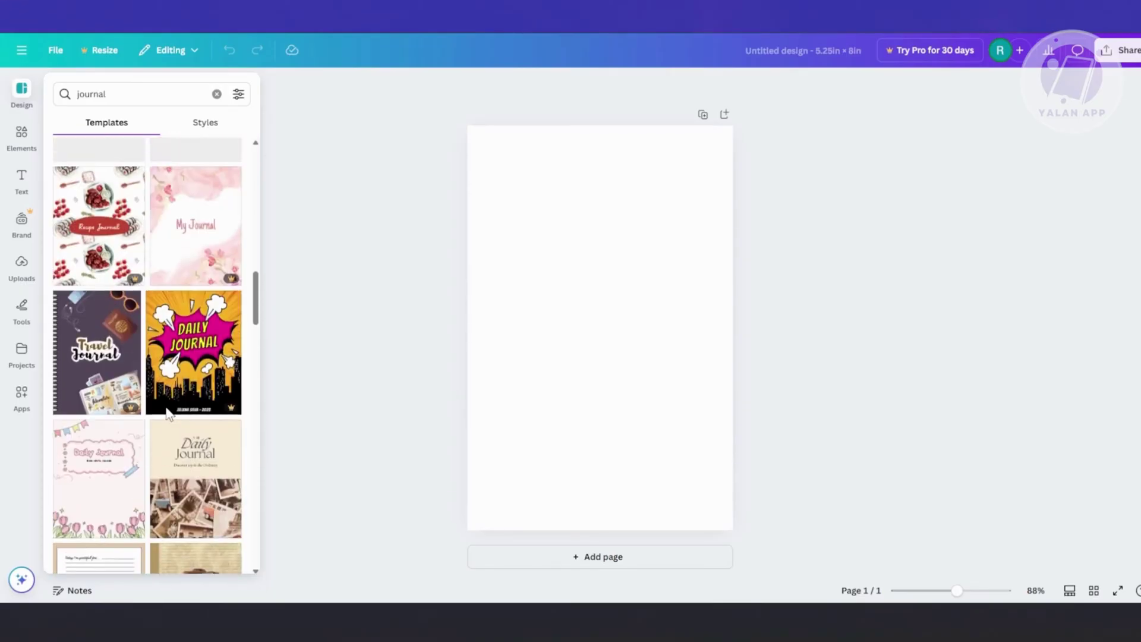
Apply the Brown Vintage Travel Journal template to the page
click(200, 331)
click(60, 89)
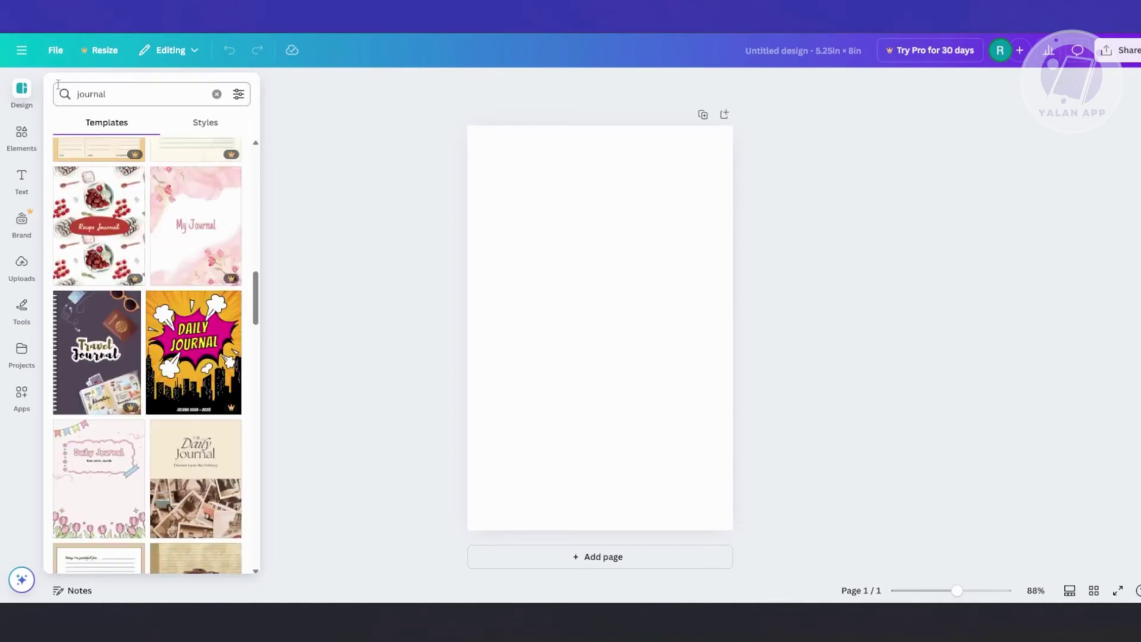
scroll(163, 346, up, 3)
scroll(163, 346, up, 6)
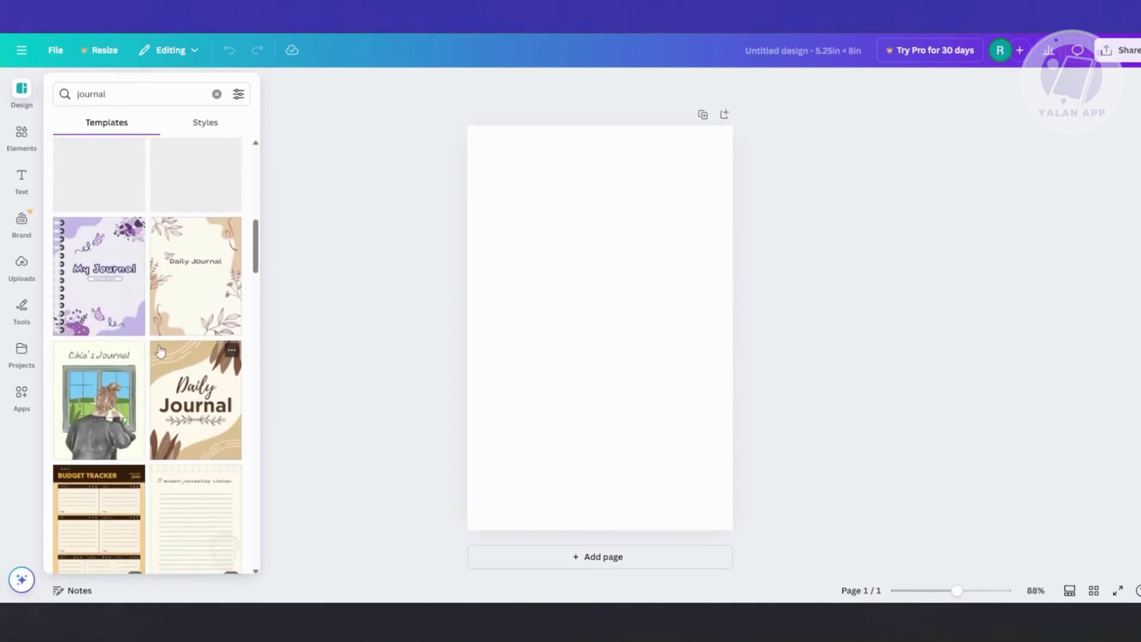
scroll(160, 351, up, 4)
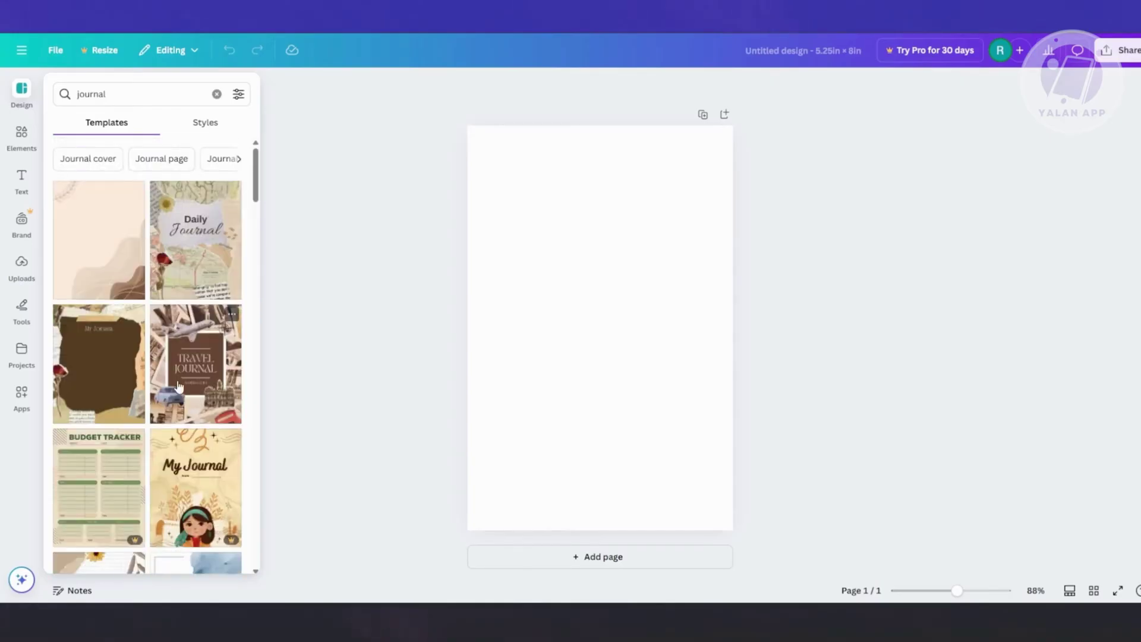
scroll(178, 386, down, 3)
click(198, 239)
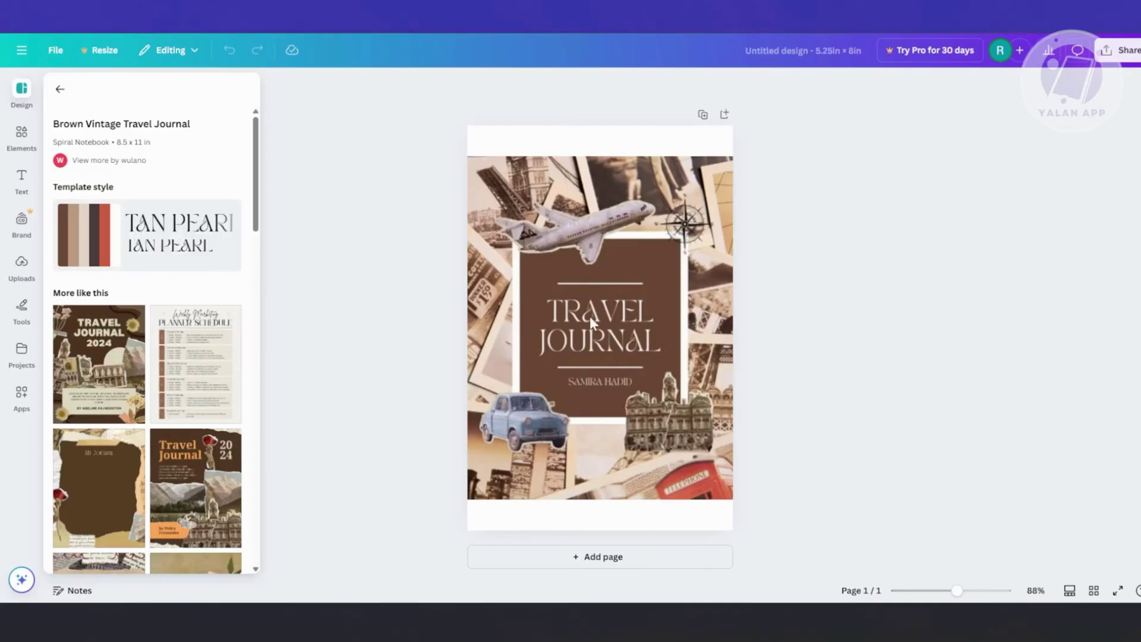
click(919, 320)
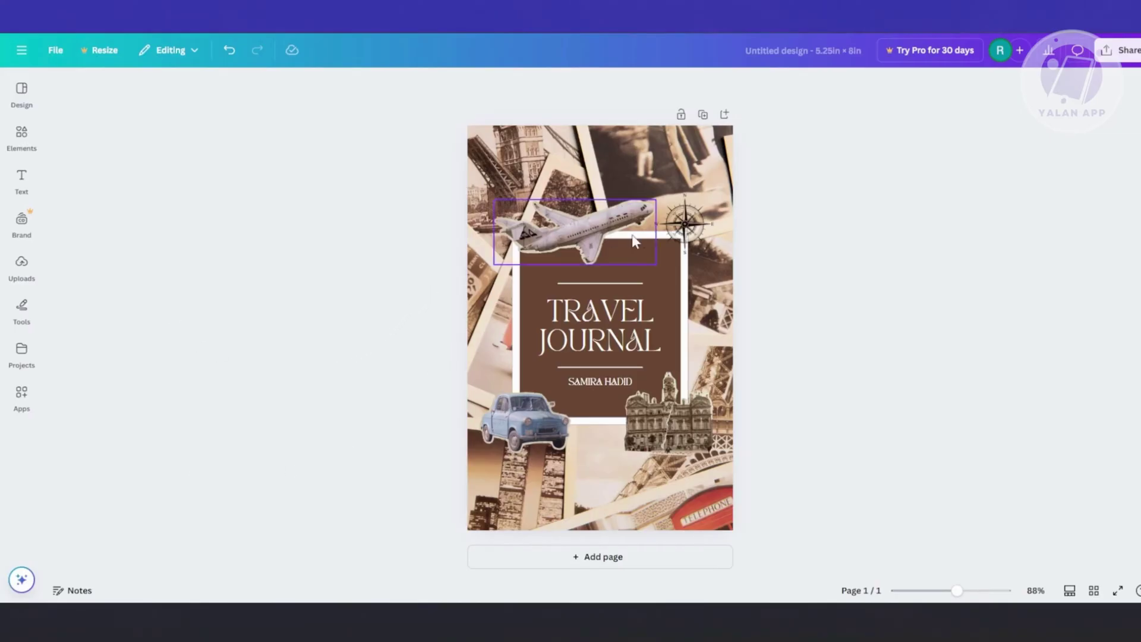
Change the cover title from TRAVEL JOURNAL to 'MY LIFE'
click(571, 319)
click(671, 334)
click(670, 335)
drag(663, 344, 533, 302)
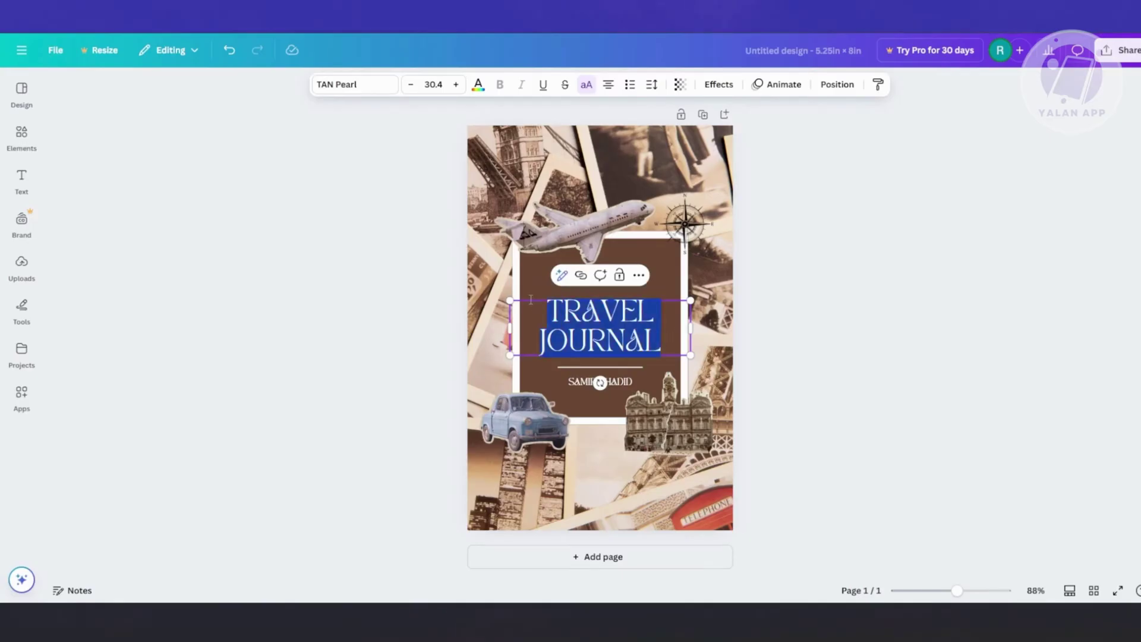
text(MY LIFE)
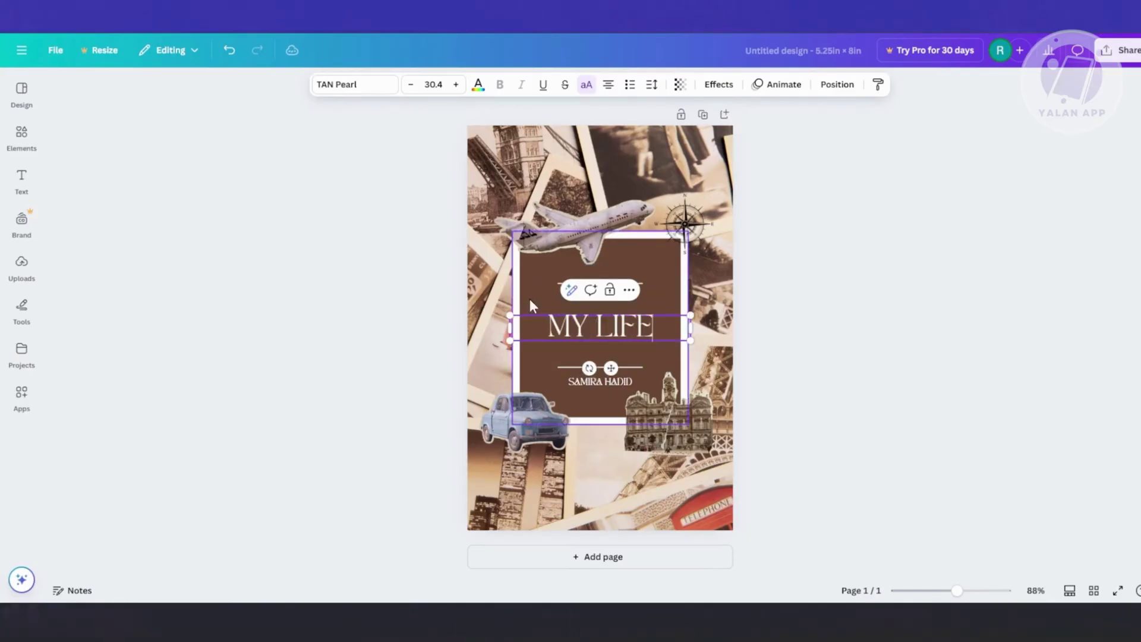
Replace the name line beneath the title with a different person's name
click(596, 383)
click(597, 379)
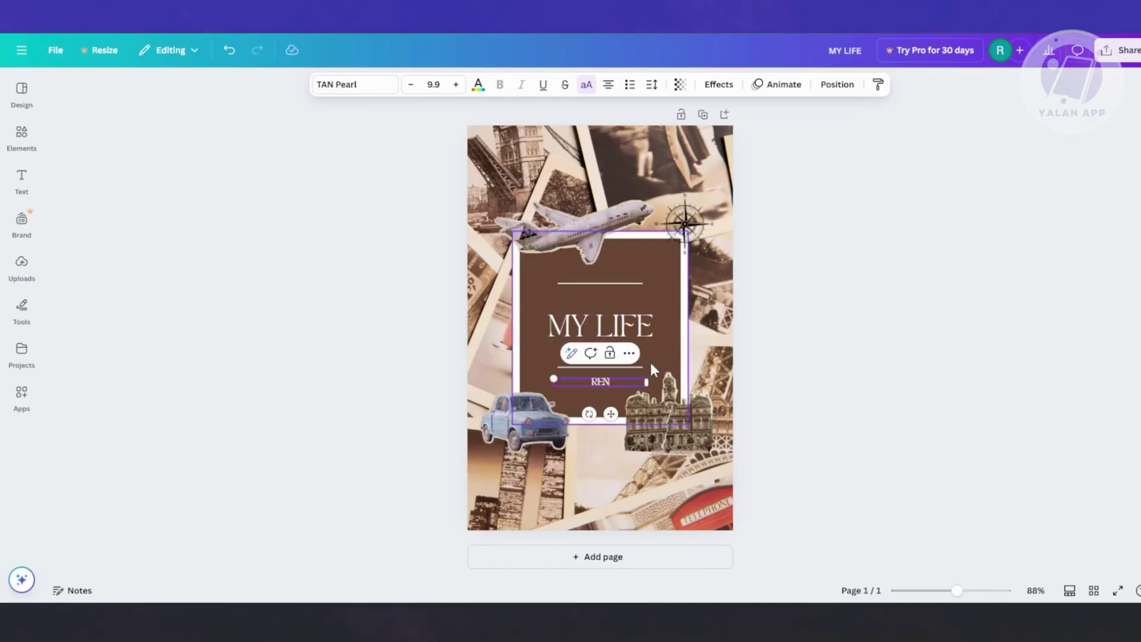
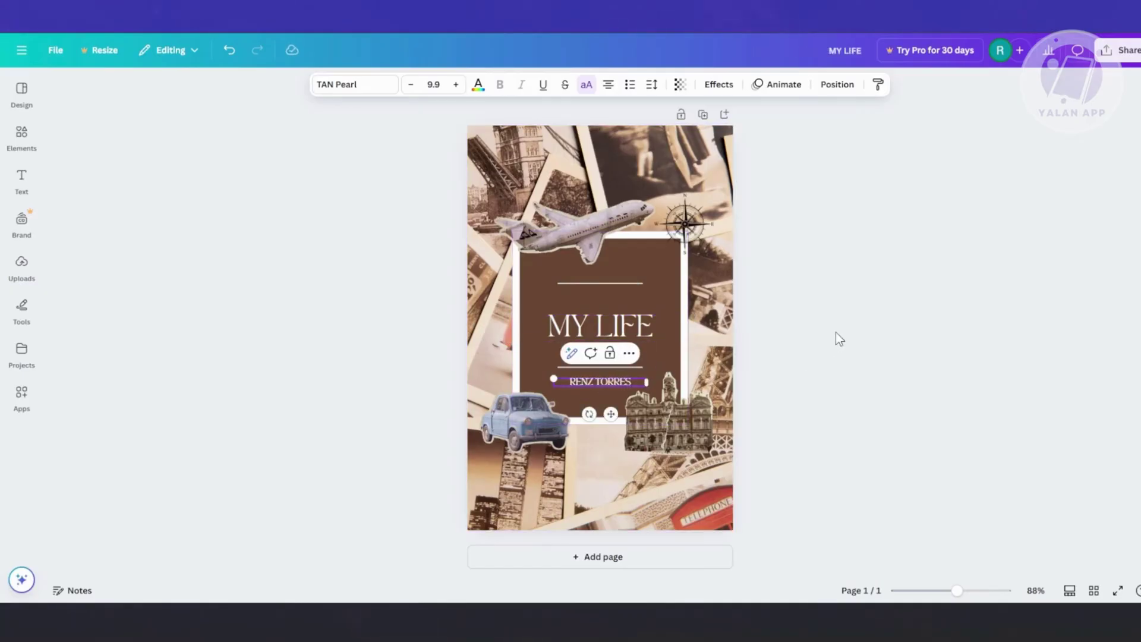
click(836, 332)
click(10, 142)
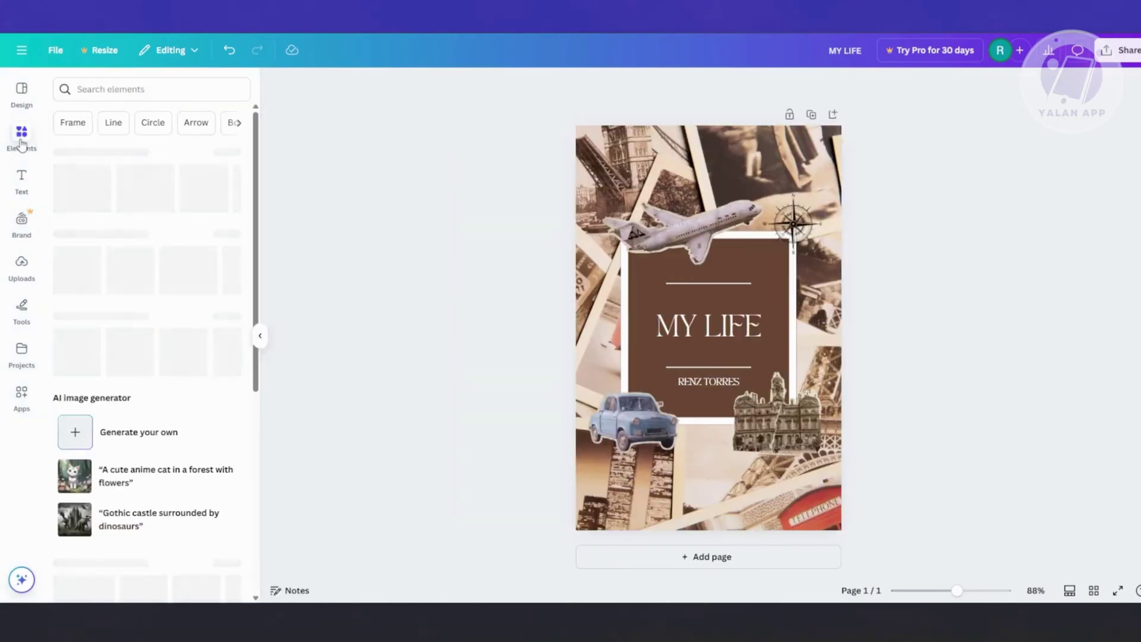
Search elements for 'DRIED FLOWER' and place the peach dried flower on the cover
click(155, 91)
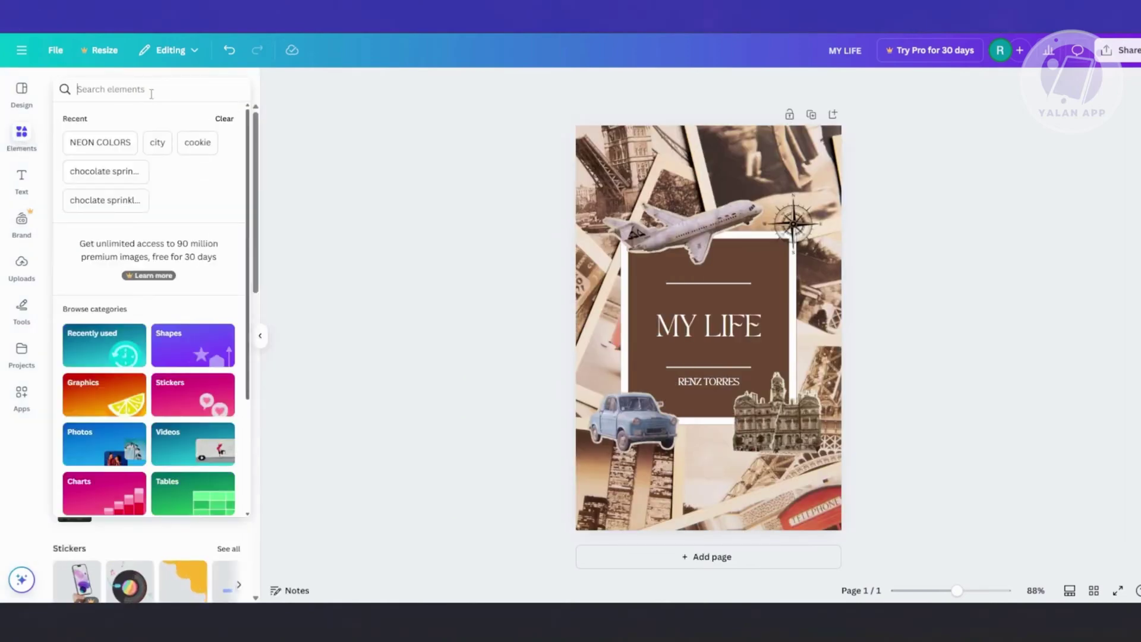
text(DRIED FLOWER)
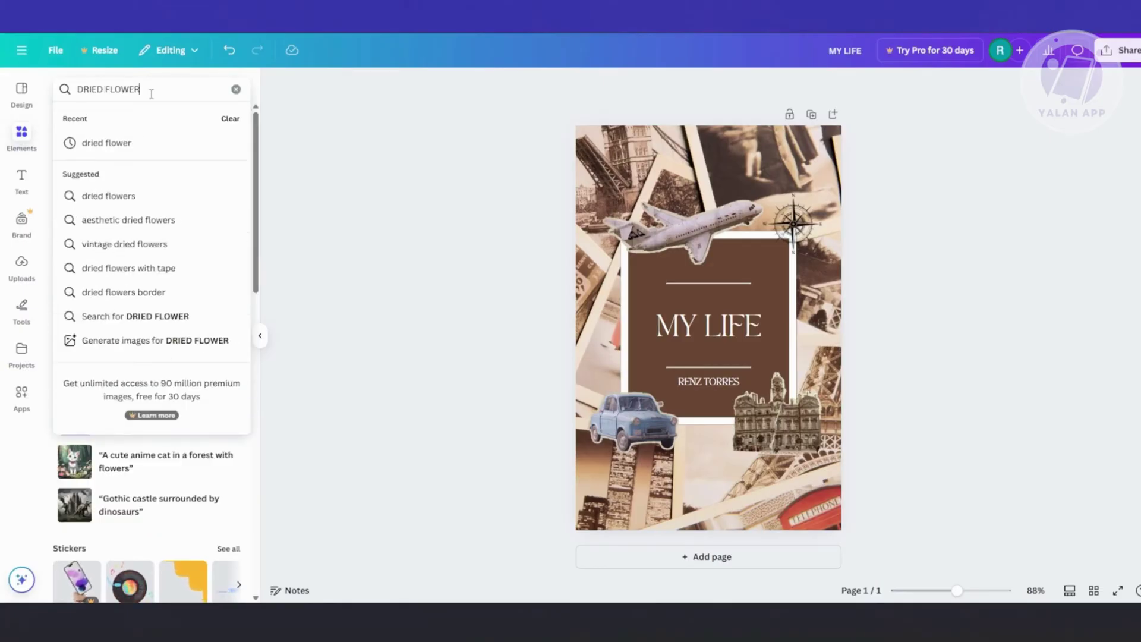
key(Return)
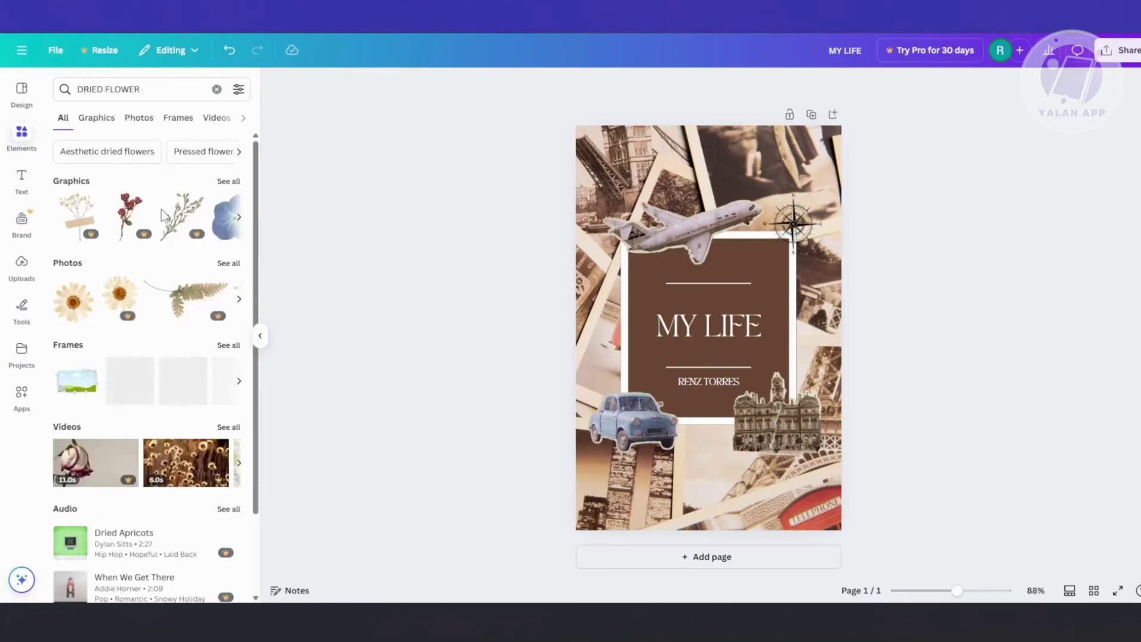
click(234, 183)
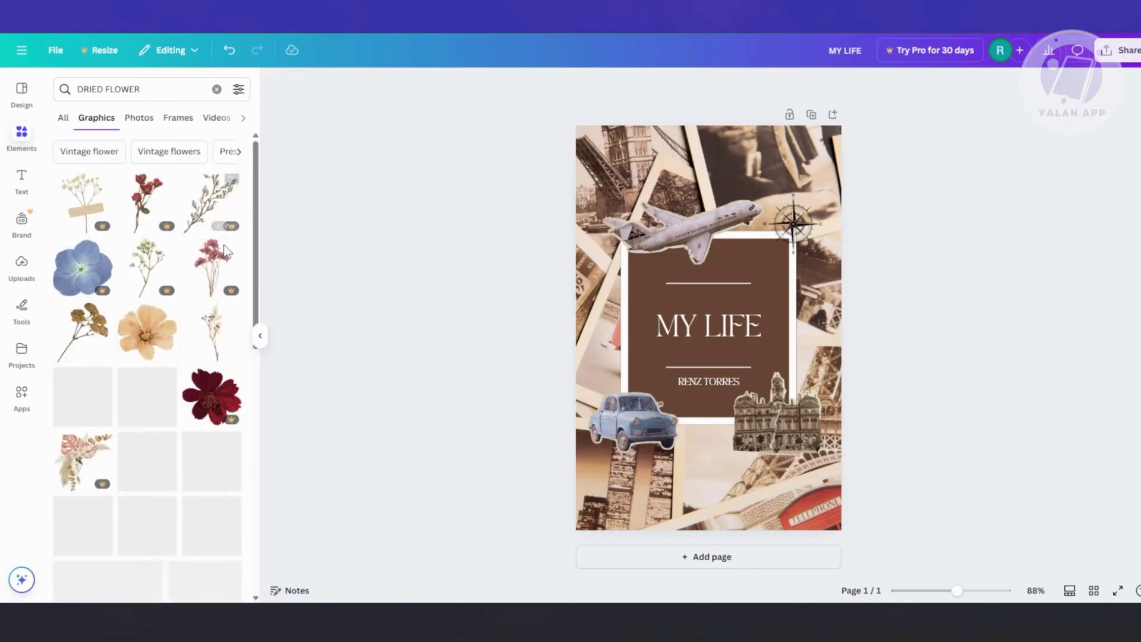
scroll(191, 354, down, 2)
mouse_move(143, 223)
mouse_down()
mouse_move(773, 191)
mouse_move(880, 118)
mouse_move(820, 178)
mouse_move(140, 211)
mouse_up()
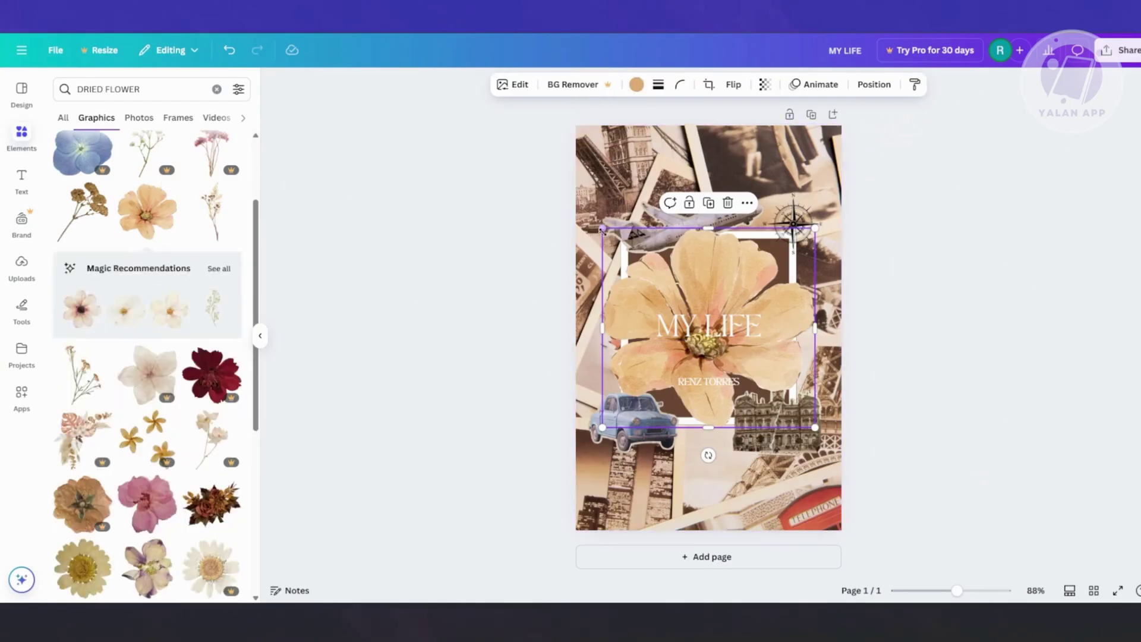
Shrink the flower, tuck it top-right tilted about 30°, and fade it to transparency 42
drag(607, 233, 716, 326)
drag(775, 365, 823, 152)
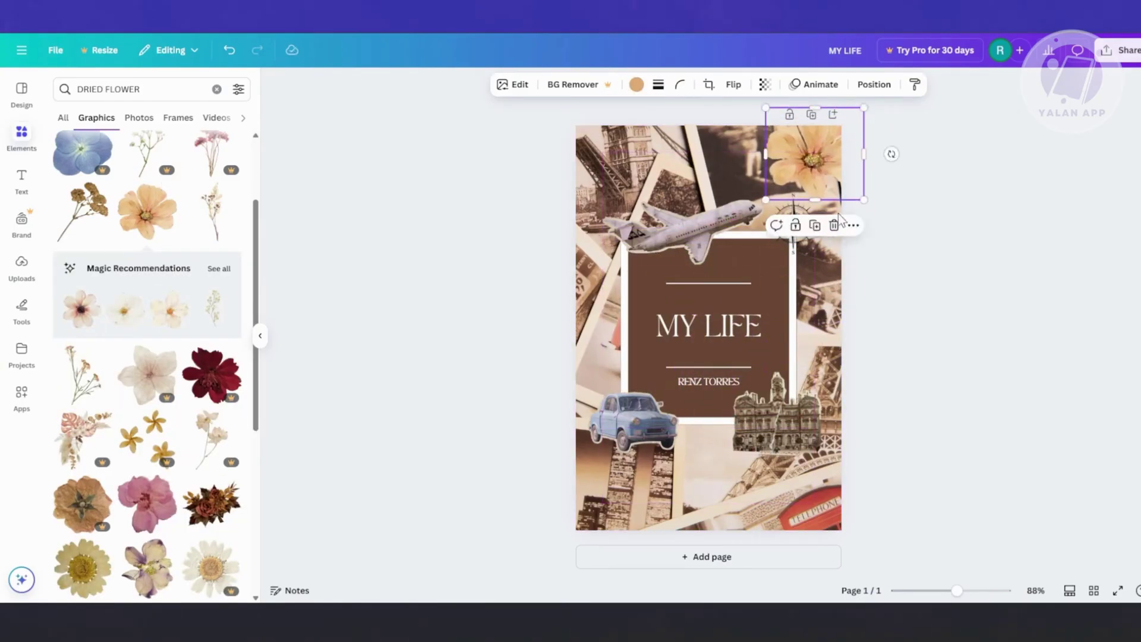
drag(892, 155, 896, 107)
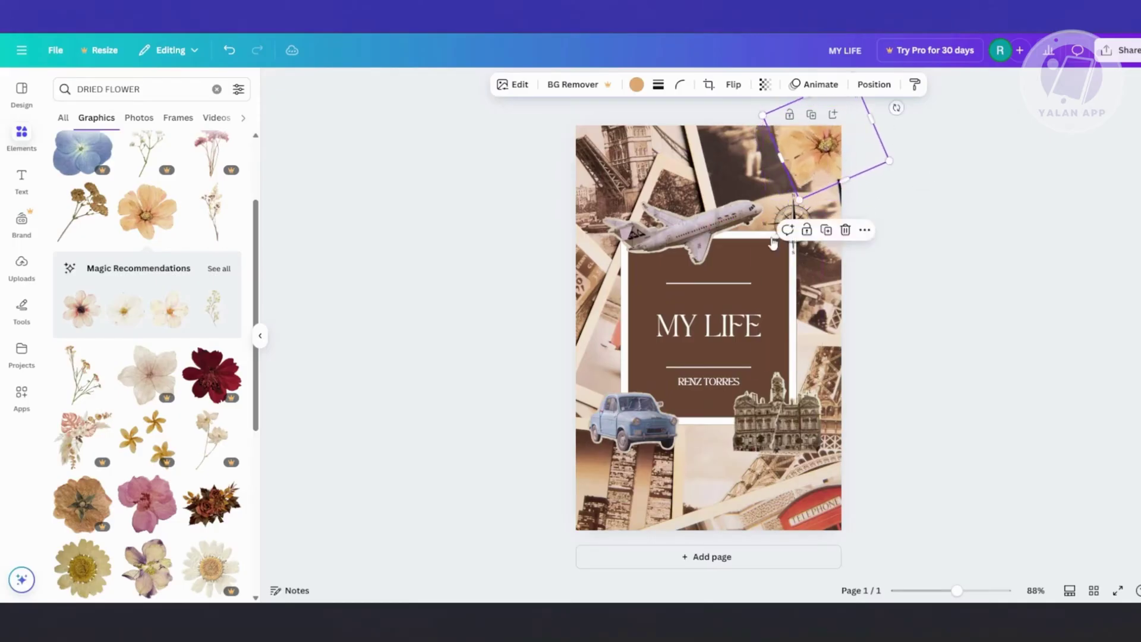
click(765, 84)
drag(794, 134, 746, 134)
click(978, 389)
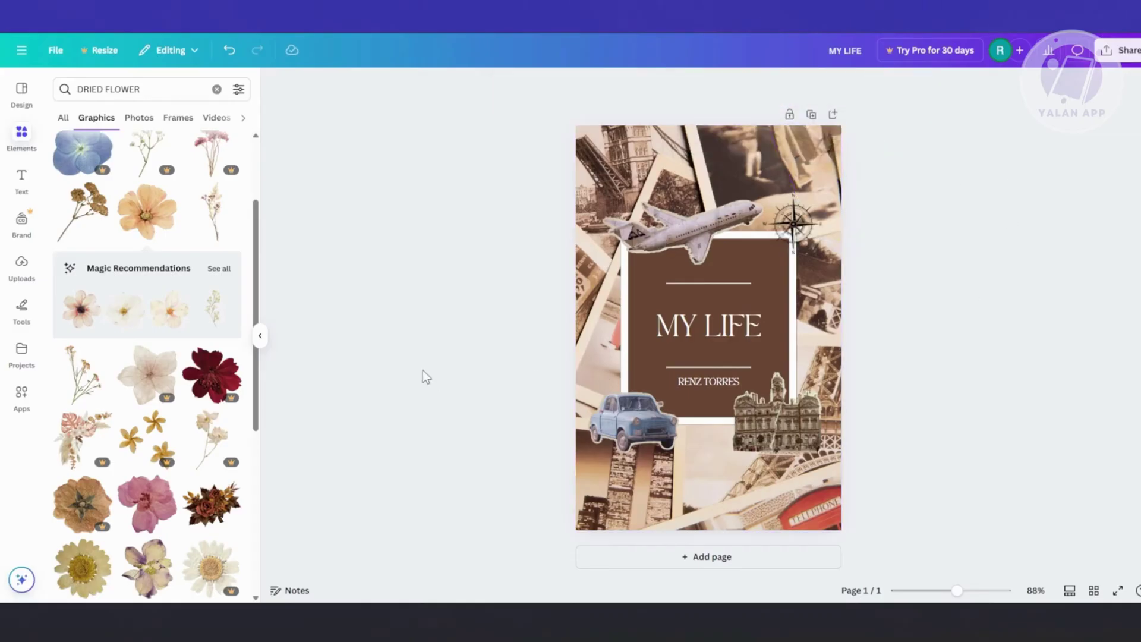
Delete the blue car, the building and the airplane from the cover
drag(705, 231, 697, 152)
drag(640, 421, 648, 473)
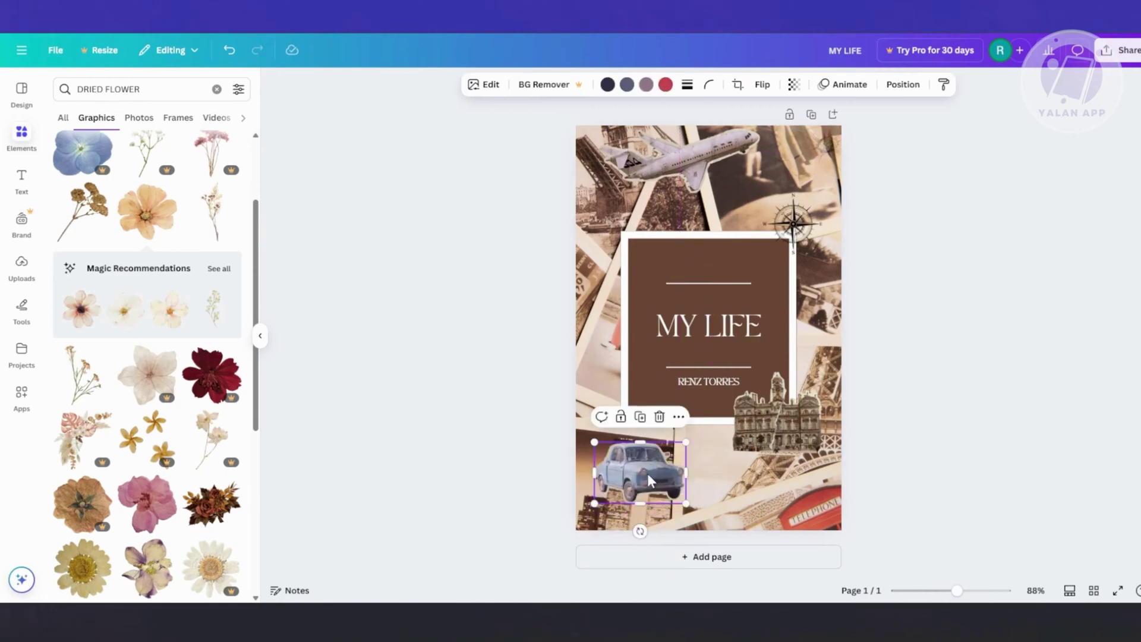
key(Delete)
click(773, 426)
key(Delete)
click(722, 152)
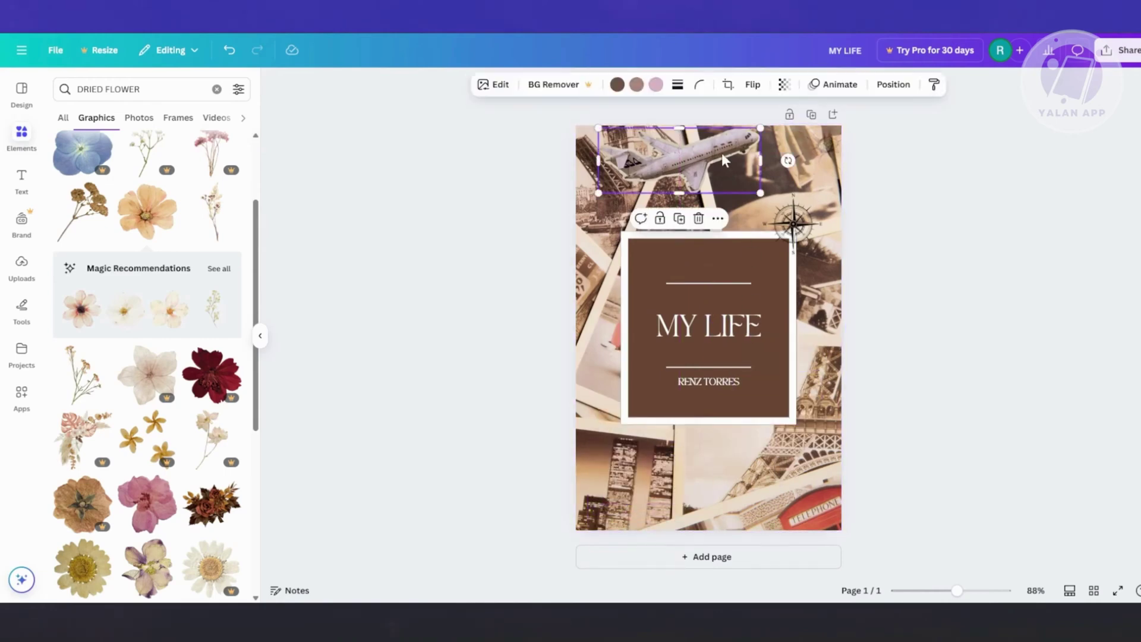
key(Delete)
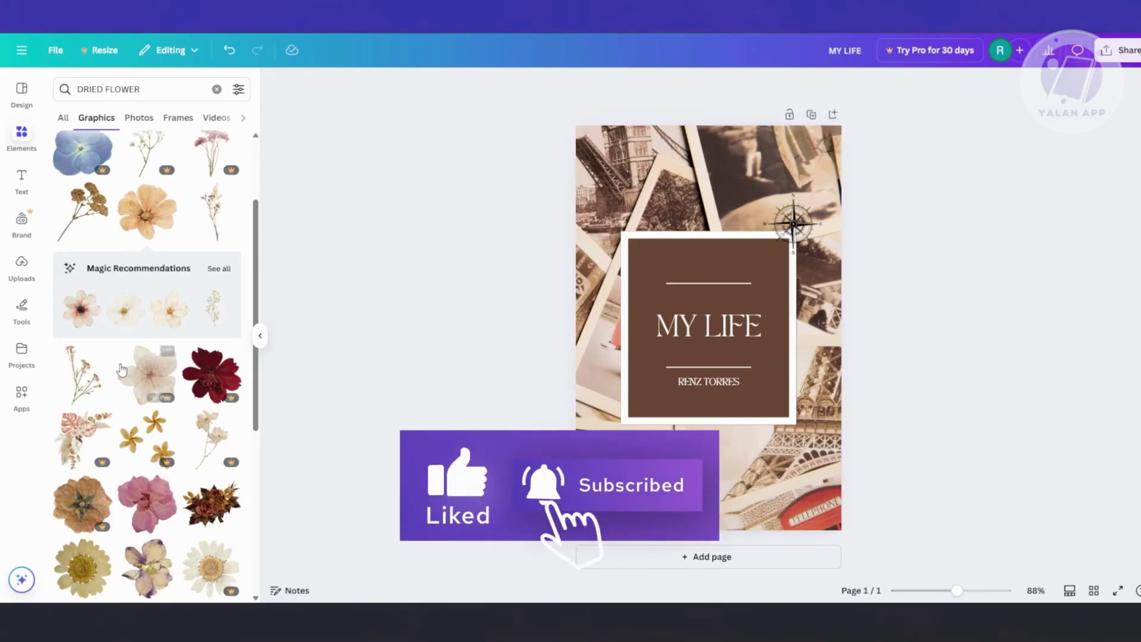
Place a small dried-flower sprig at the brown card's lower-left and add a blank second page
drag(83, 373, 634, 286)
drag(592, 194, 668, 345)
drag(725, 490, 629, 496)
click(951, 273)
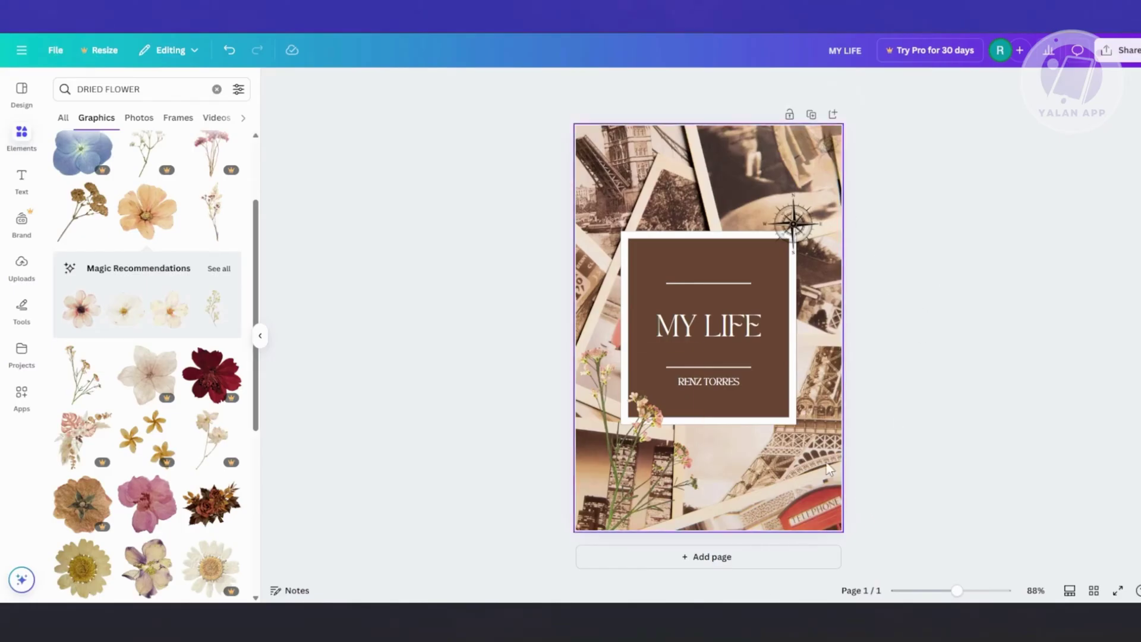
click(693, 559)
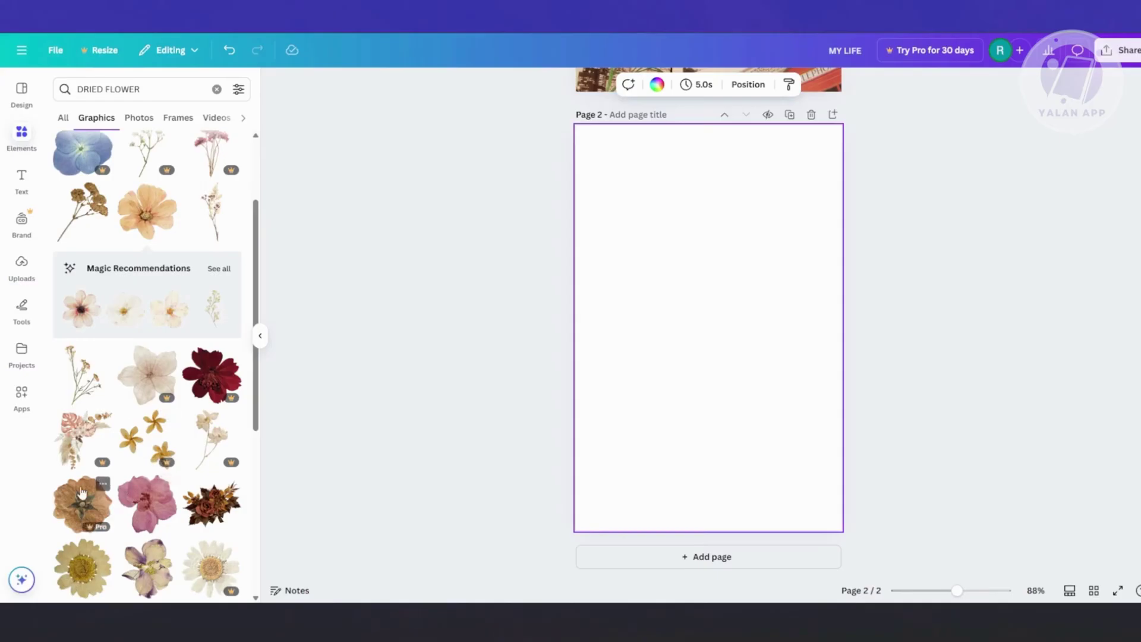
Put an 'Add a subheading' heading on page 2 with 'Add a little bit of body text' aligned beneath
click(22, 179)
drag(116, 306, 669, 234)
drag(115, 326, 675, 238)
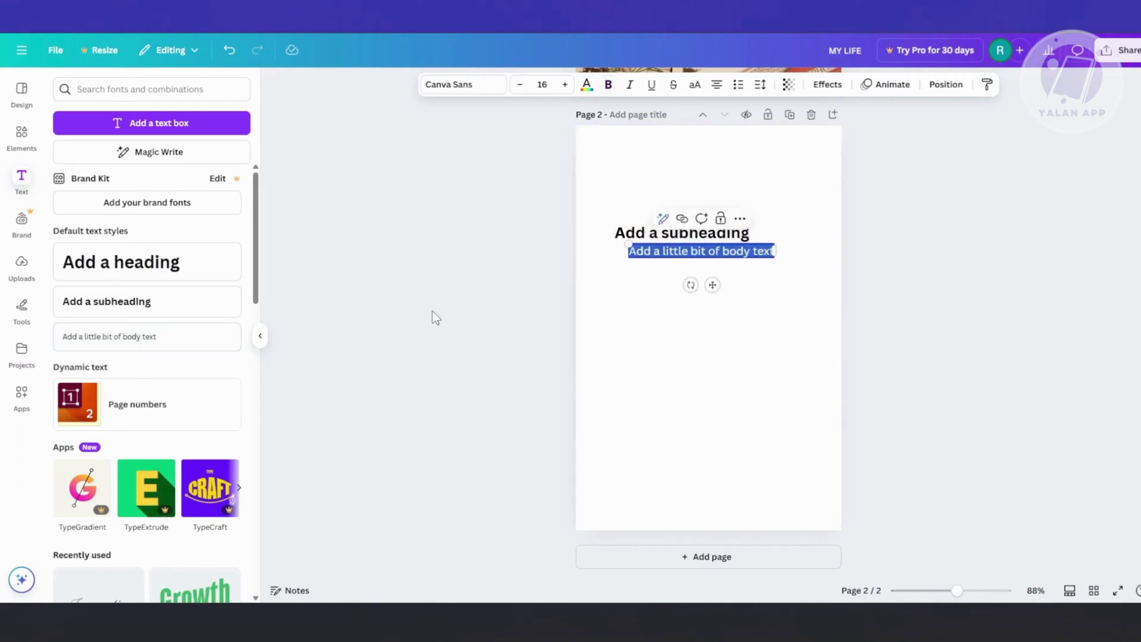
click(765, 278)
drag(757, 254, 743, 252)
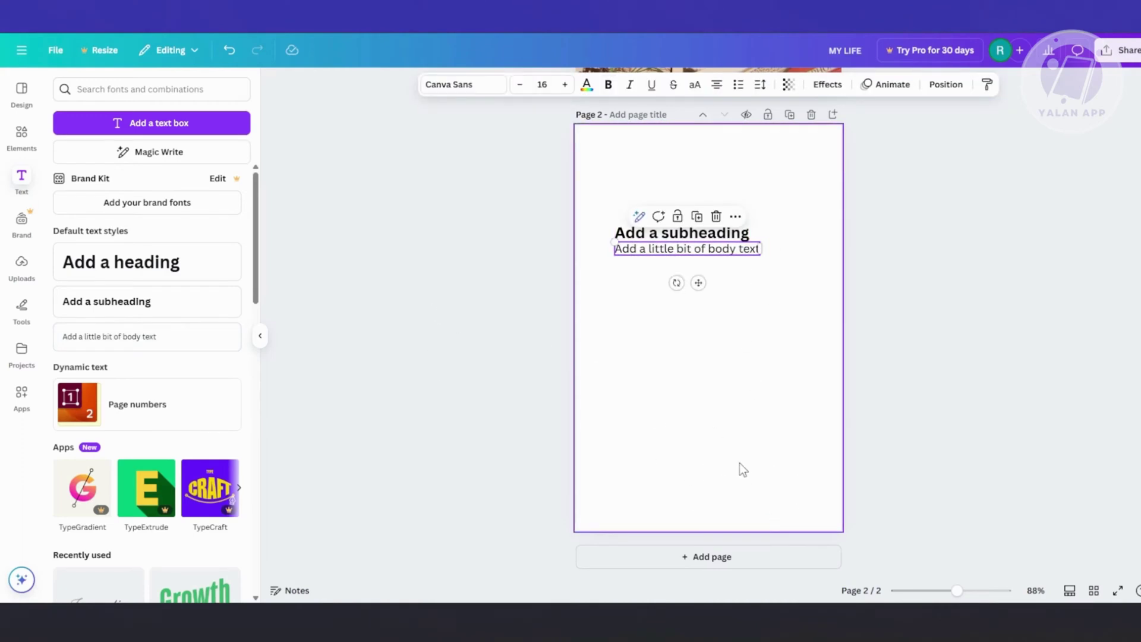
click(395, 392)
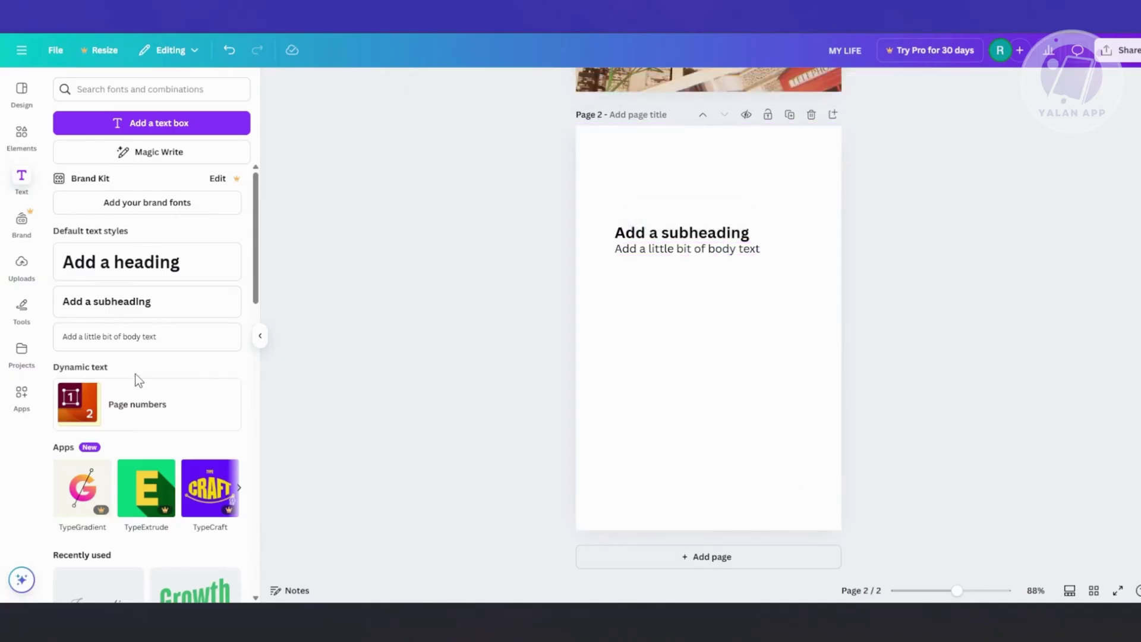
click(22, 135)
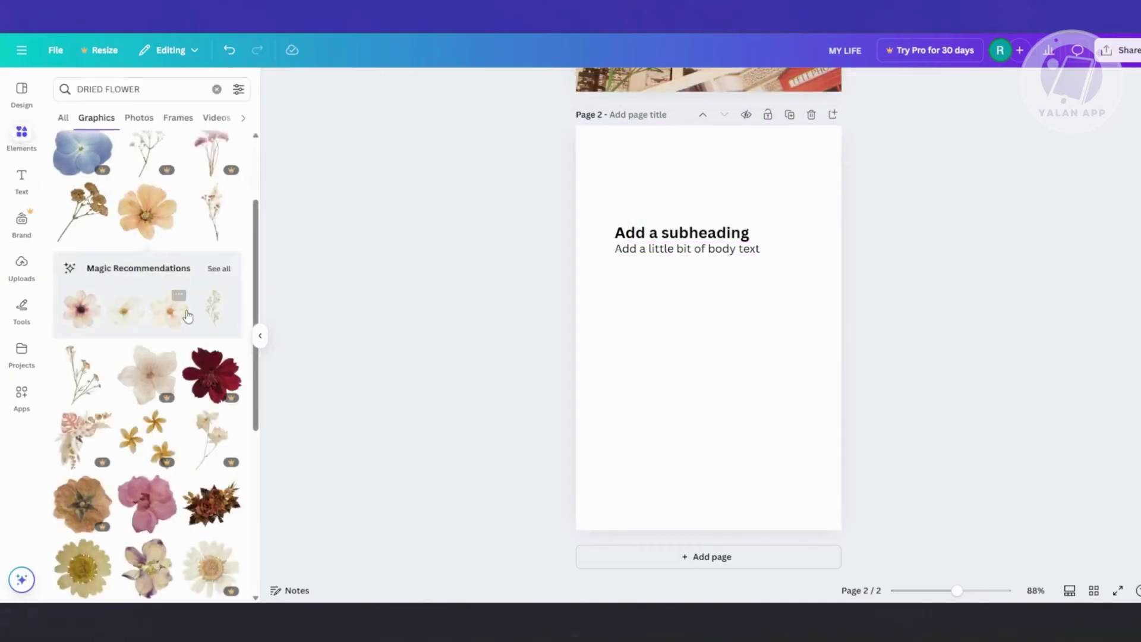
scroll(187, 315, up, 1)
Place the purple pressed flower at page 2's top right and fade it to transparency 22
scroll(180, 333, down, 4)
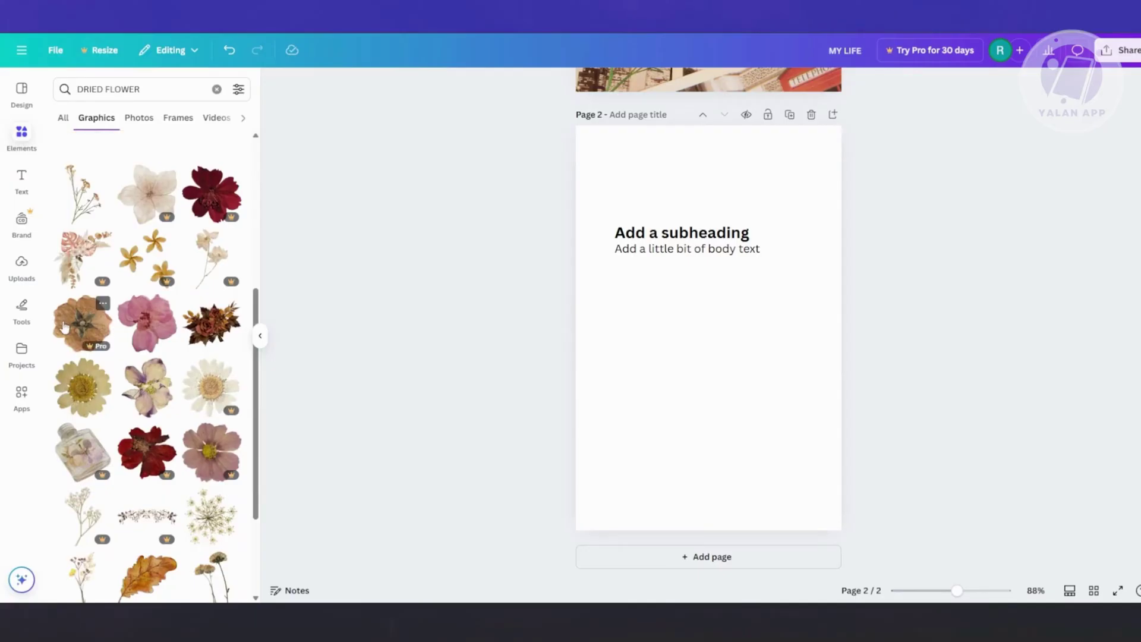
scroll(83, 329, down, 1)
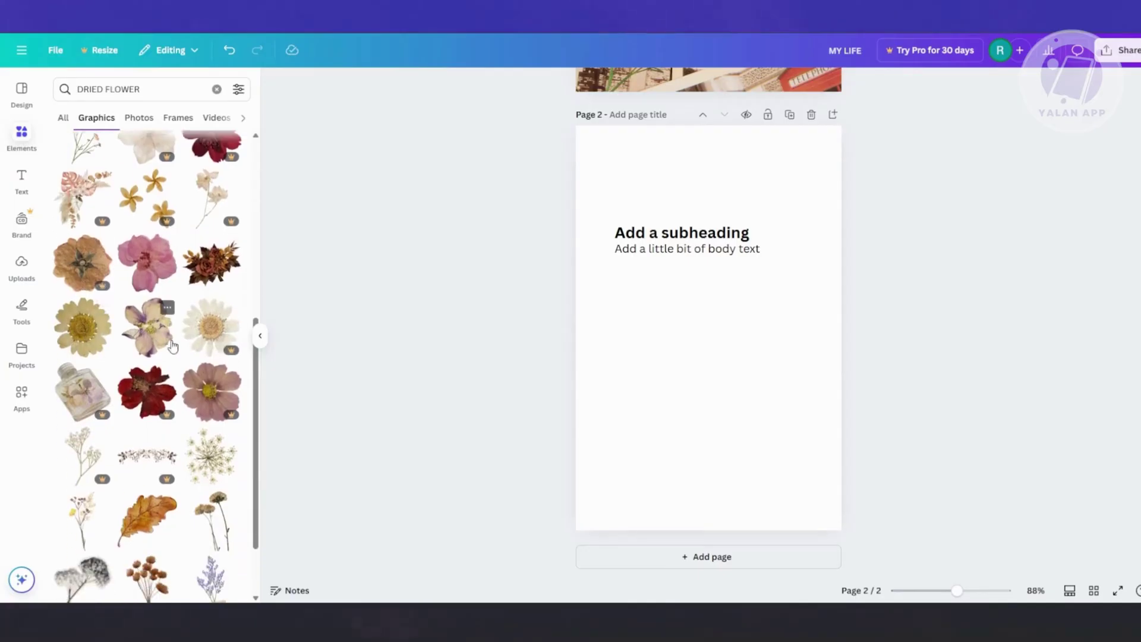
drag(172, 344, 781, 212)
drag(839, 276, 789, 218)
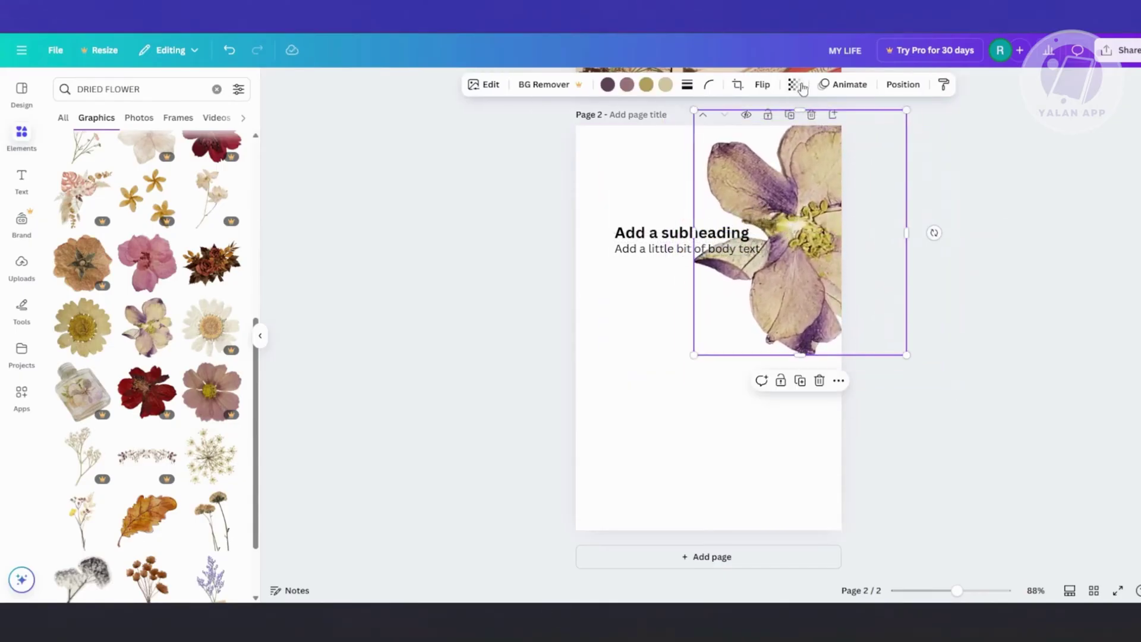
click(795, 85)
drag(785, 135, 754, 135)
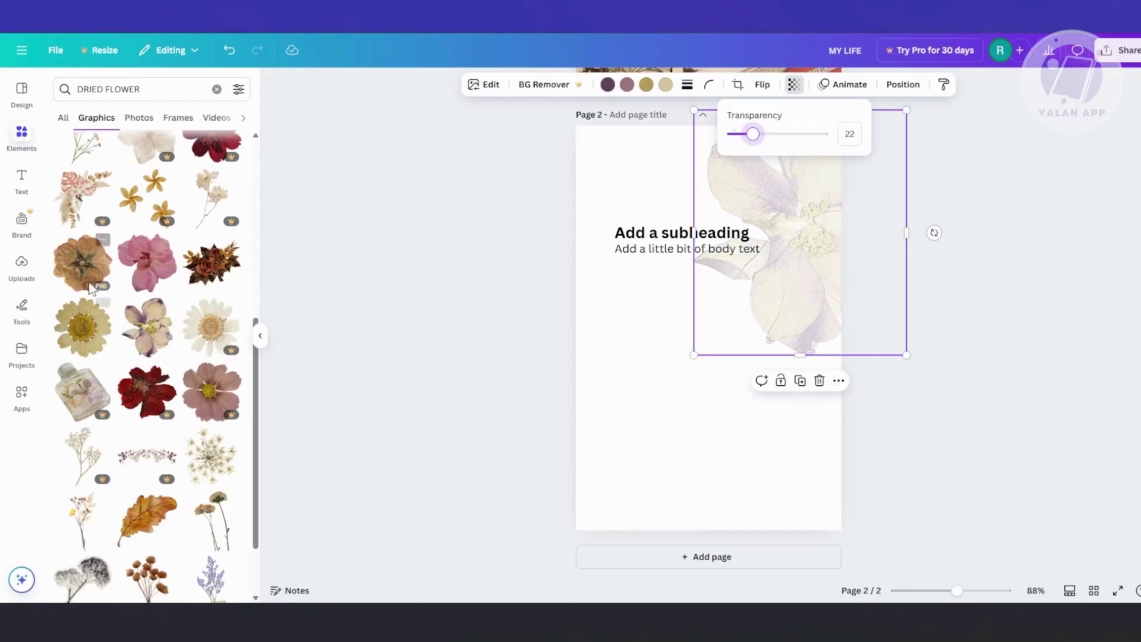
Add a pink flower at page 2's bottom left, faded to about 20 transparency
drag(147, 262, 627, 464)
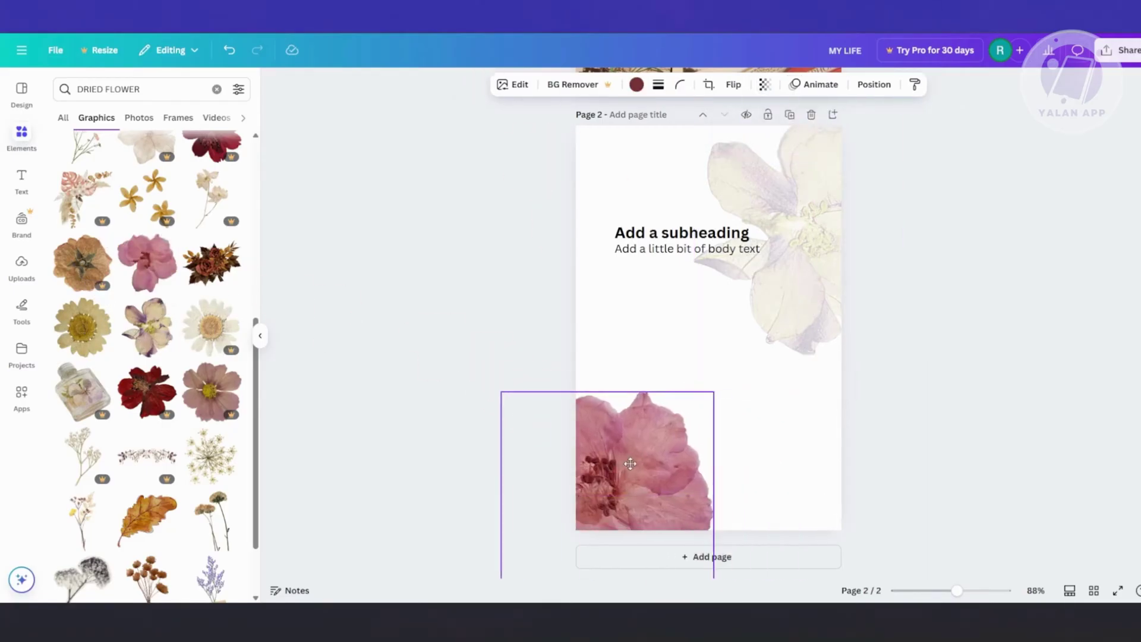
click(766, 85)
drag(792, 133, 720, 132)
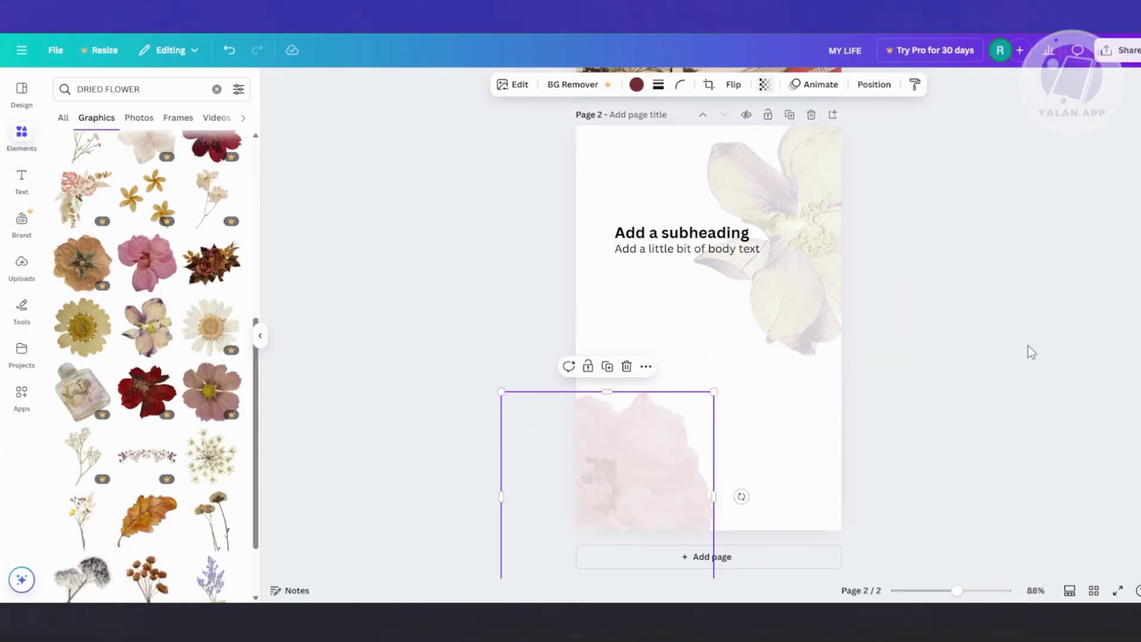
click(930, 410)
scroll(968, 418, up, 7)
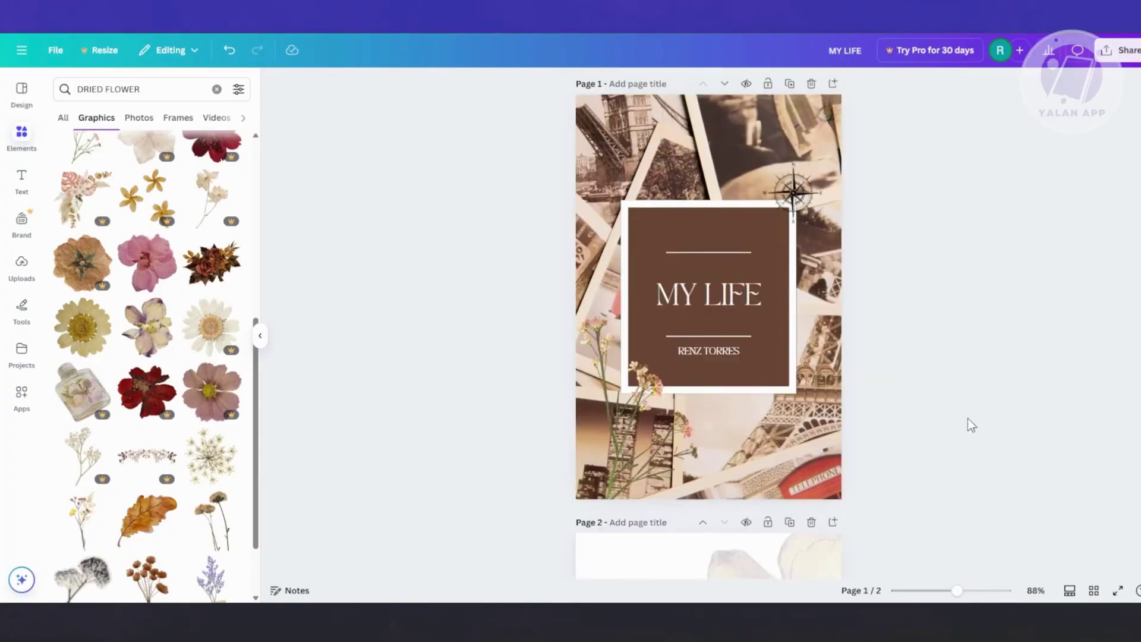
Bring up the download settings from Share, showing PNG at 1,313 × 2,000 px for Pages 1–2
click(1125, 57)
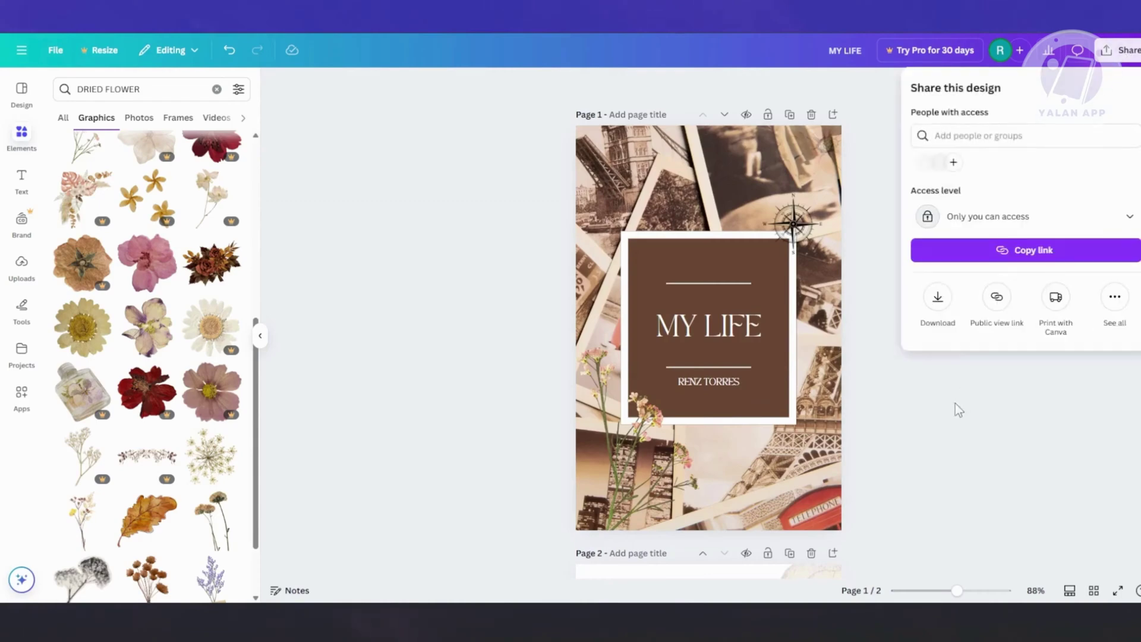
click(939, 302)
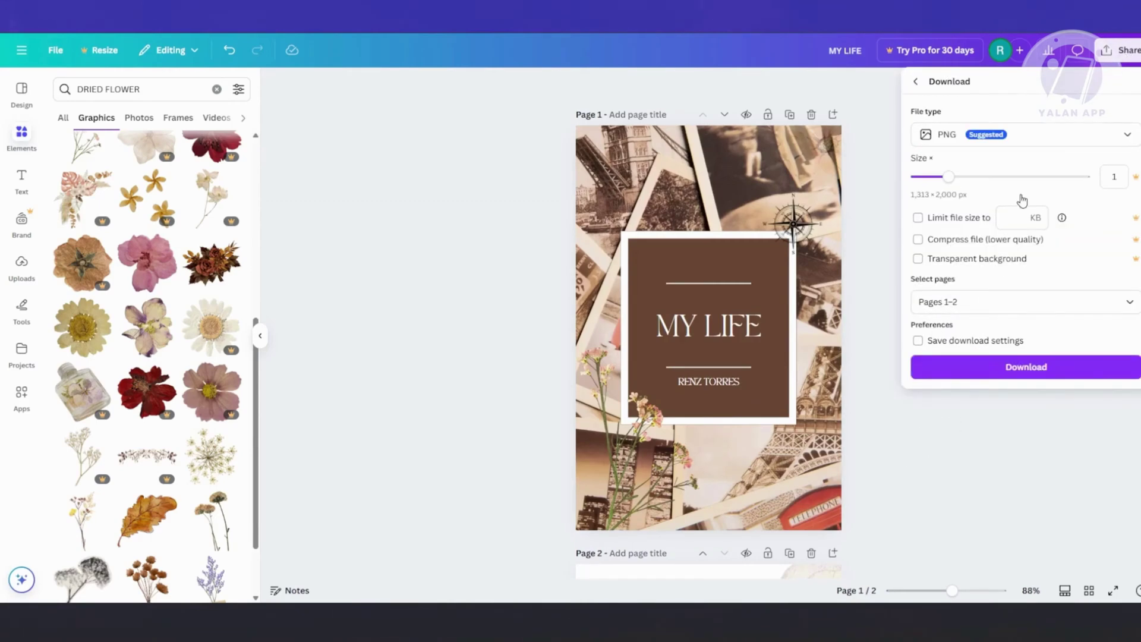
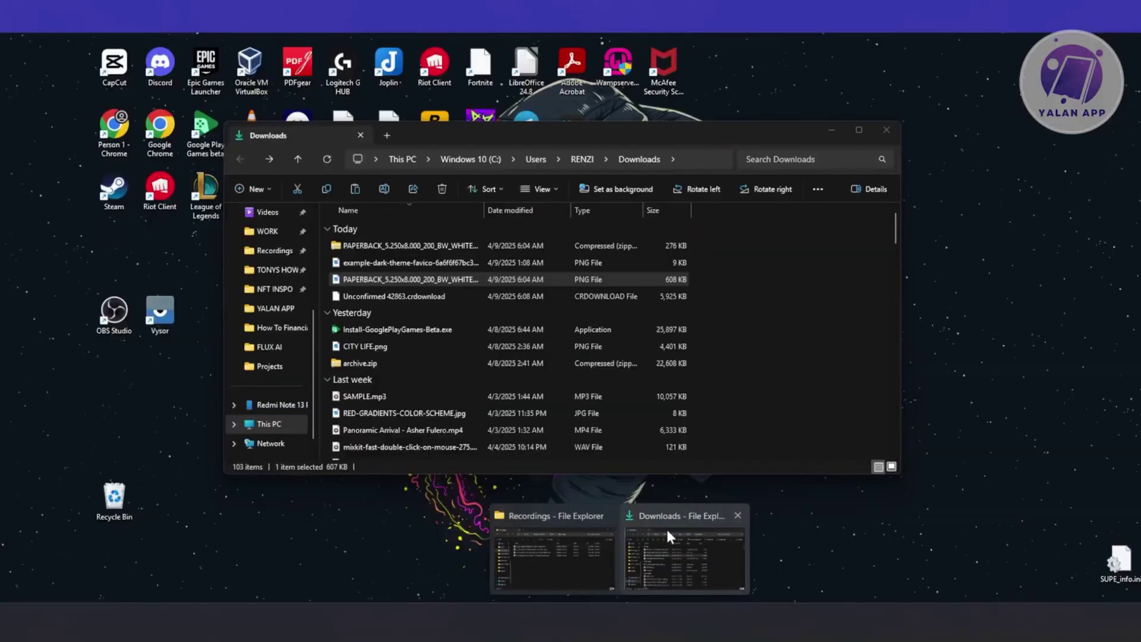
Copy 1.png and 2.png from MY LIFE.zip into Downloads, then minimize File Explorer
click(667, 530)
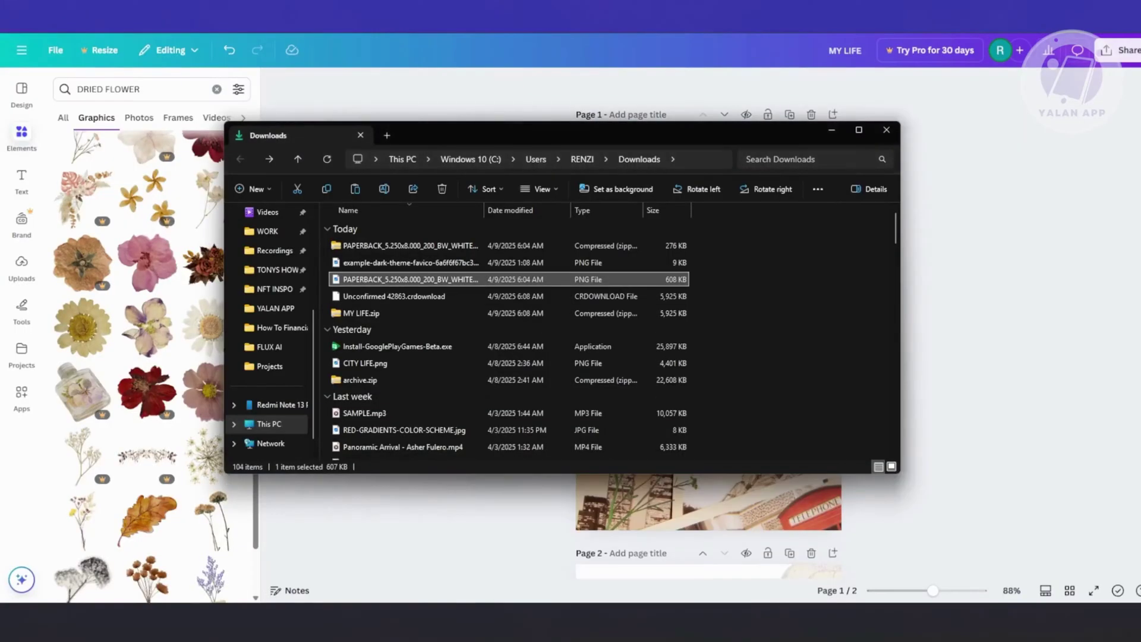
click(365, 315)
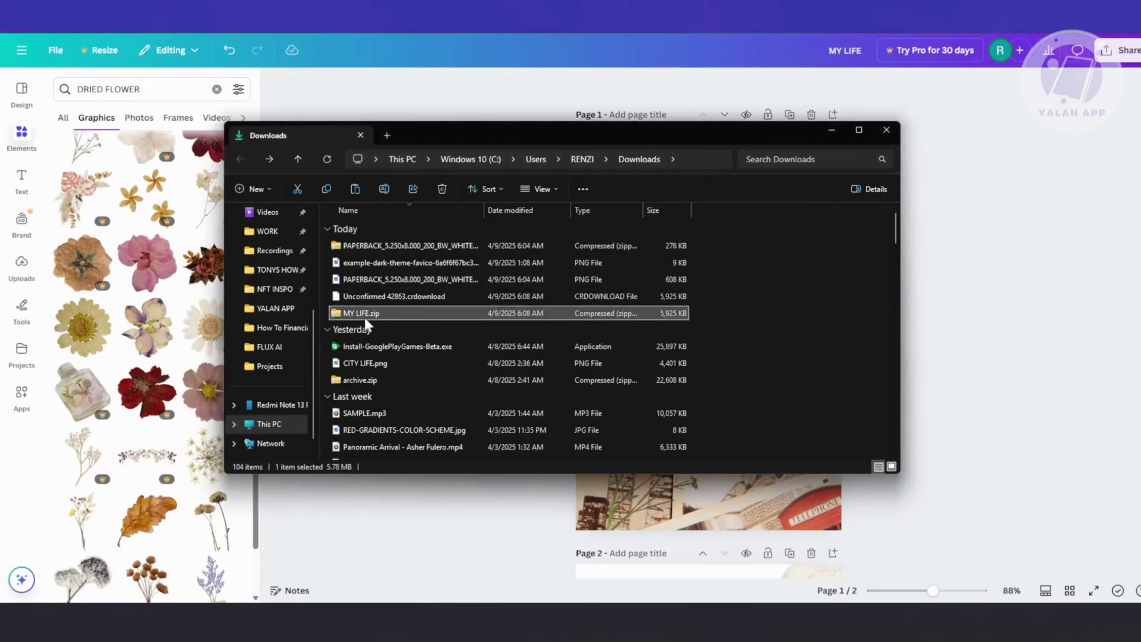
double_click(366, 315)
drag(351, 280, 368, 227)
right_click(369, 226)
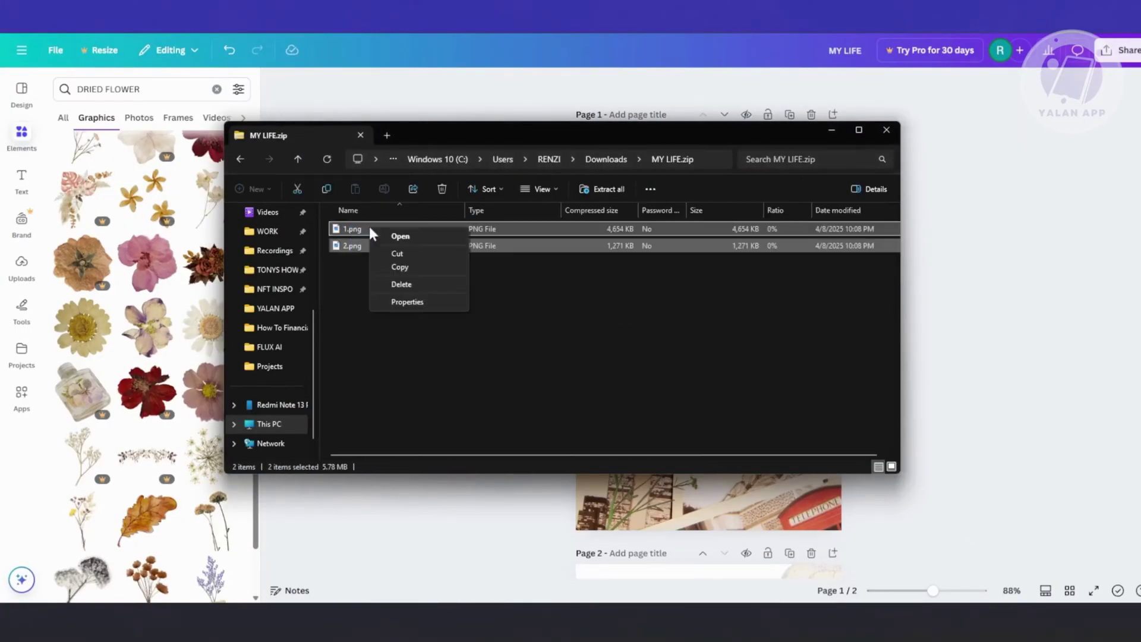
click(400, 267)
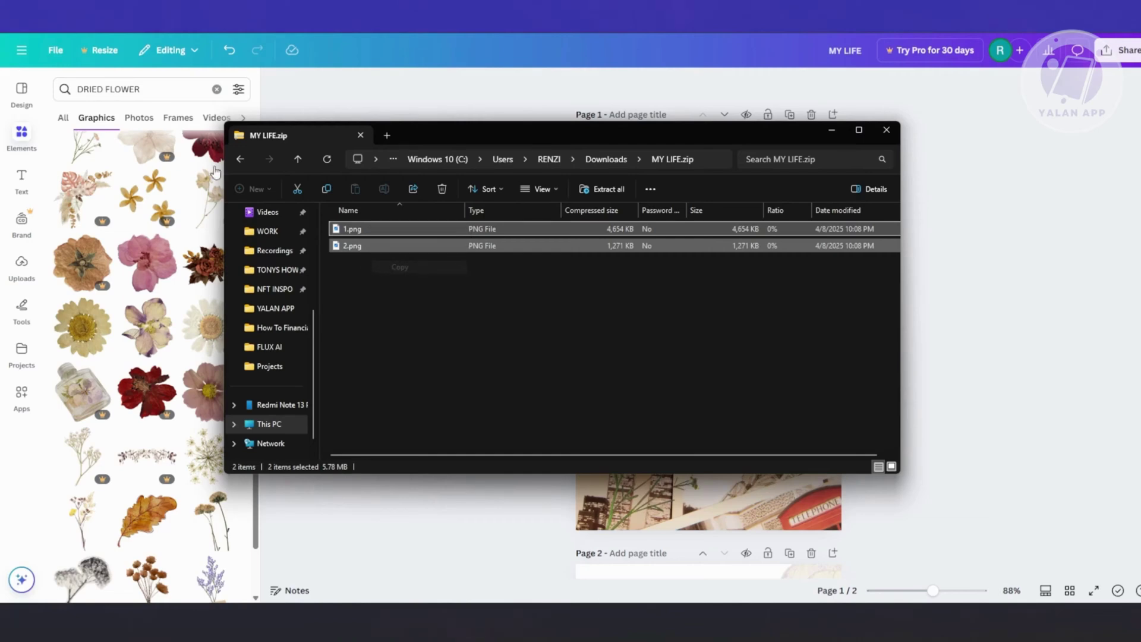
click(240, 159)
right_click(738, 260)
click(756, 277)
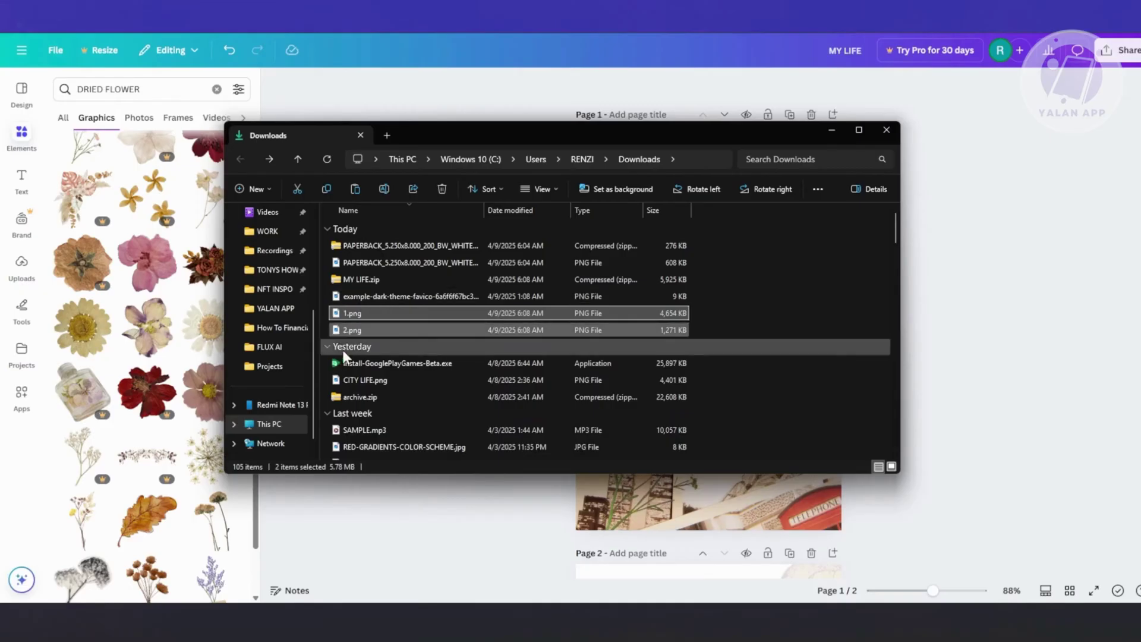
click(830, 130)
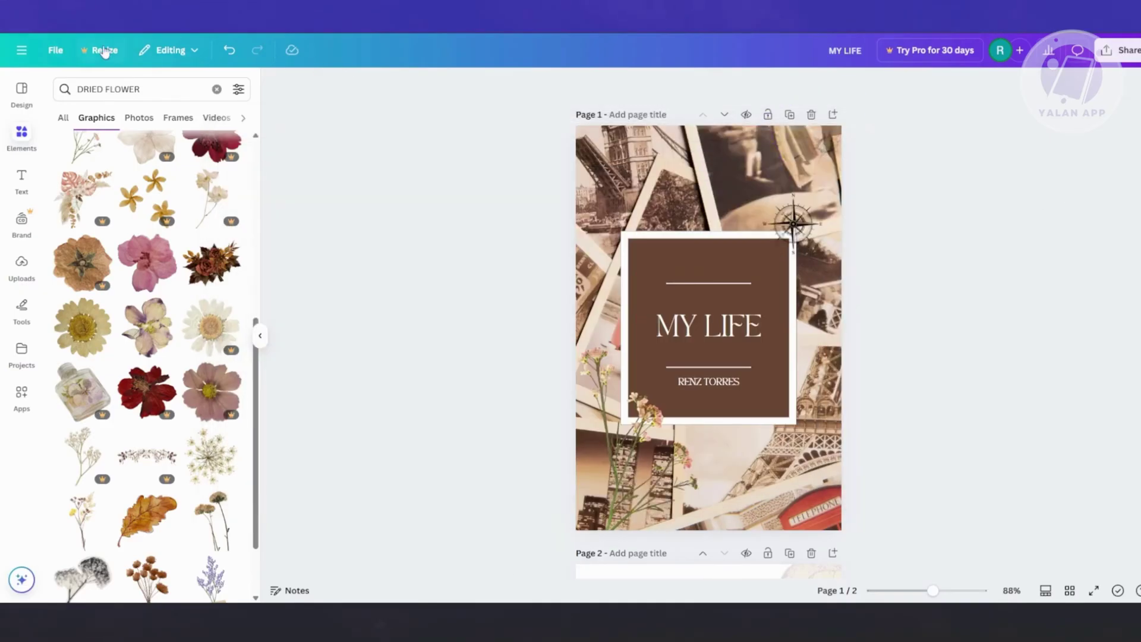
Upload the PAPERBACK cover template image from the computer into Canva
click(24, 52)
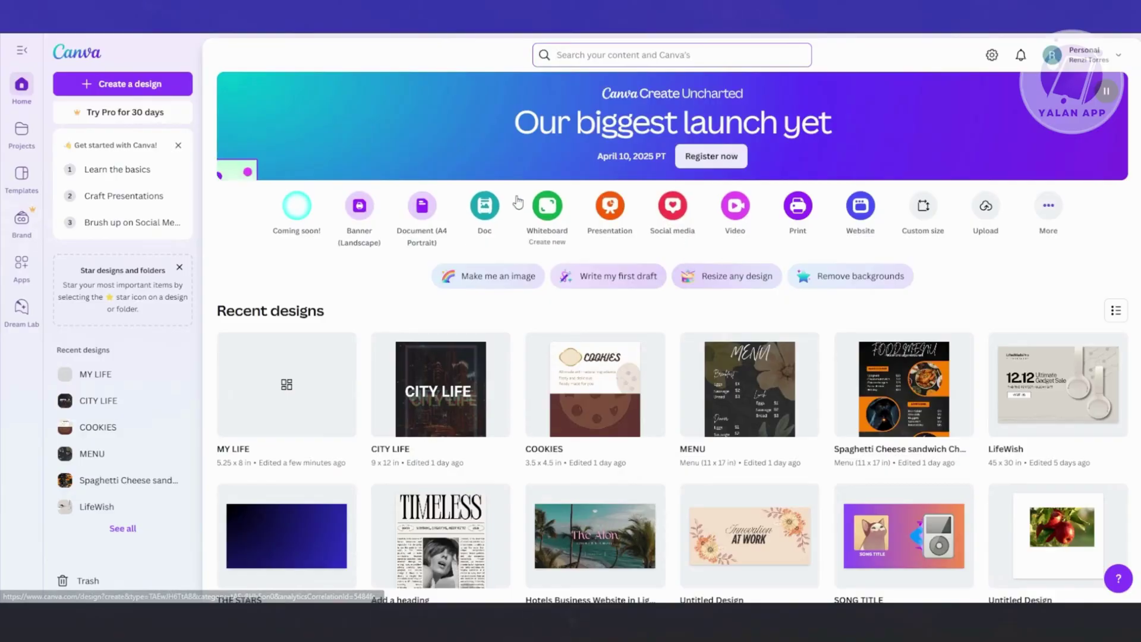
click(163, 84)
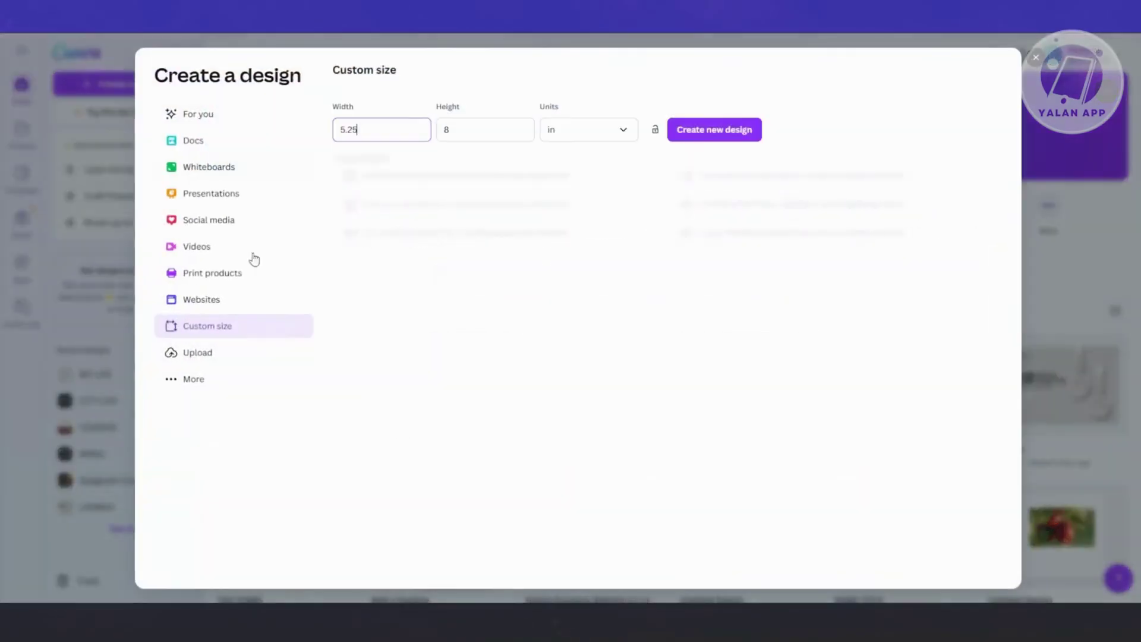
click(193, 355)
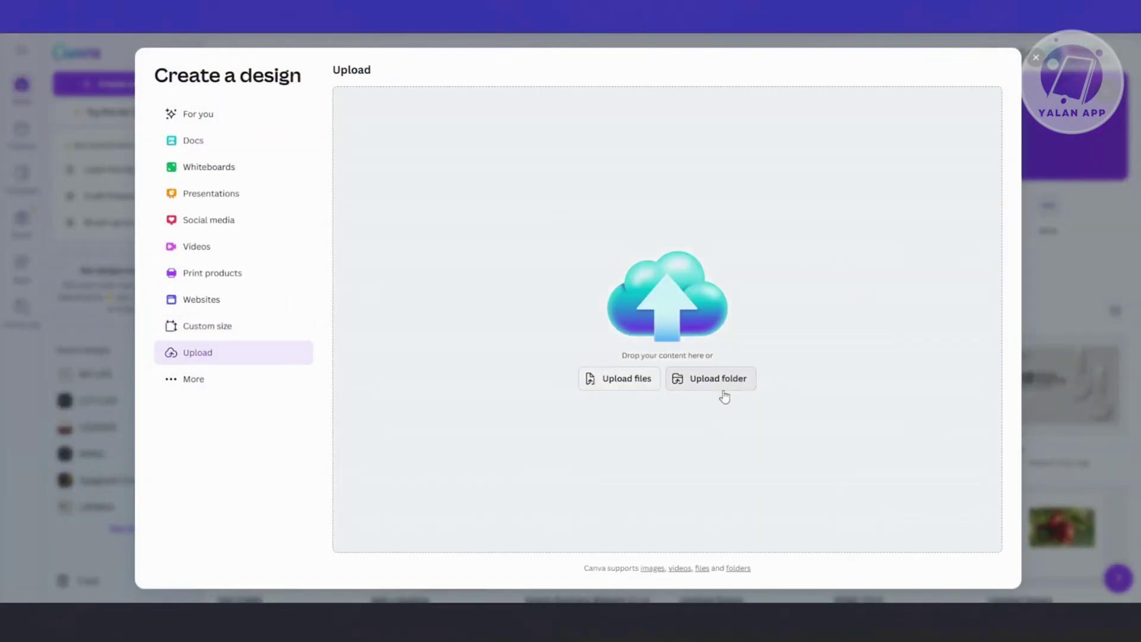
click(626, 380)
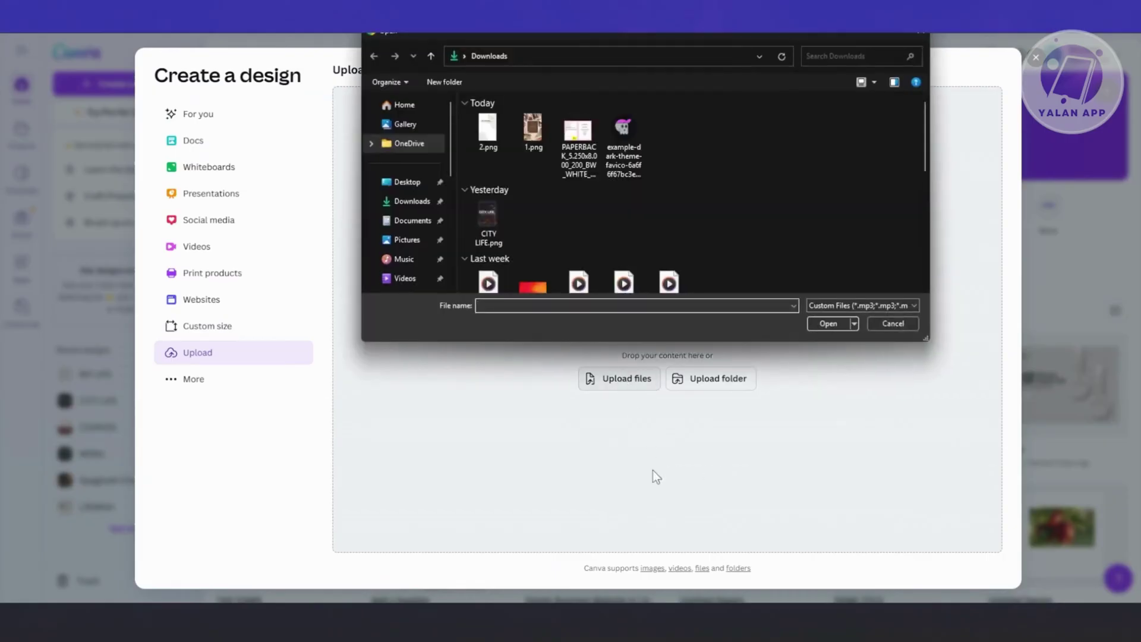
click(563, 172)
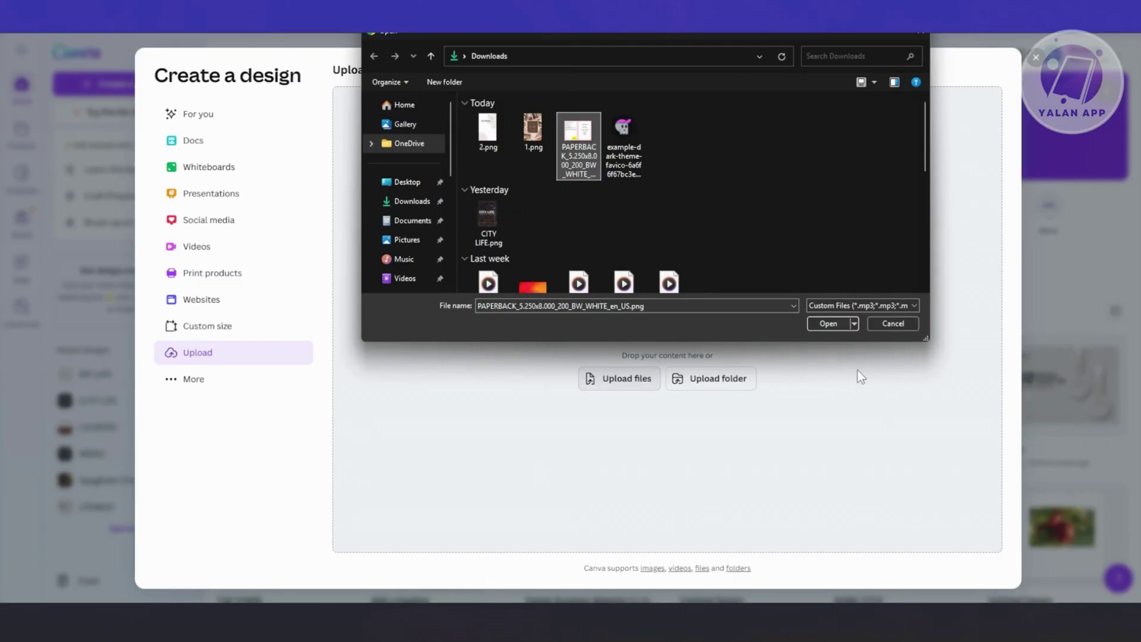
click(829, 323)
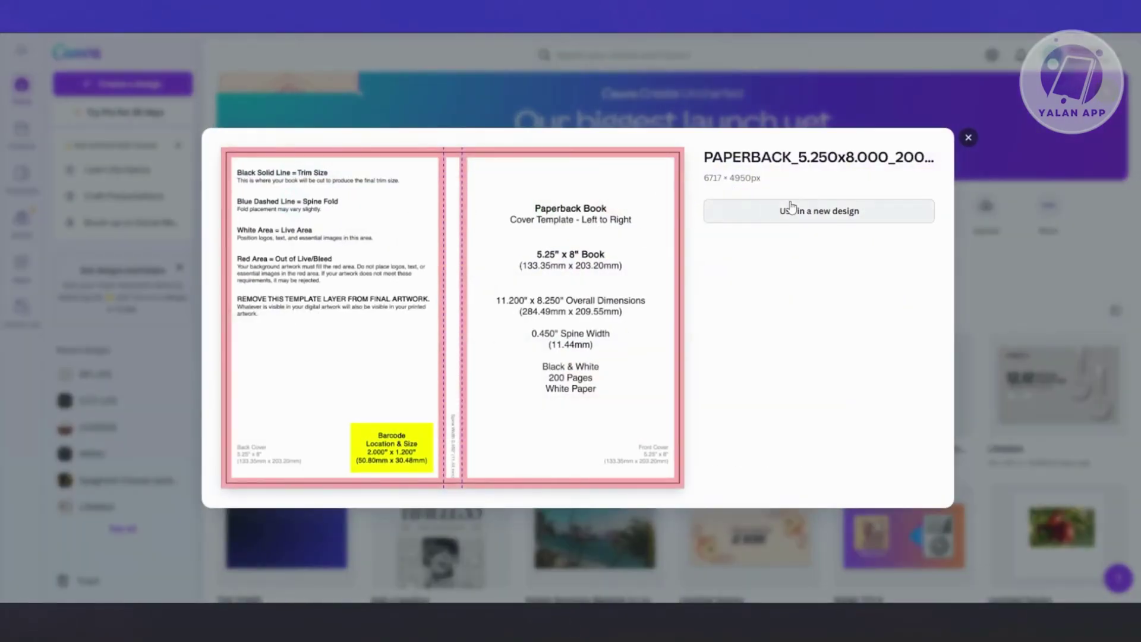
Use the template in a new custom-size design of 10.95 × 8 in
click(803, 217)
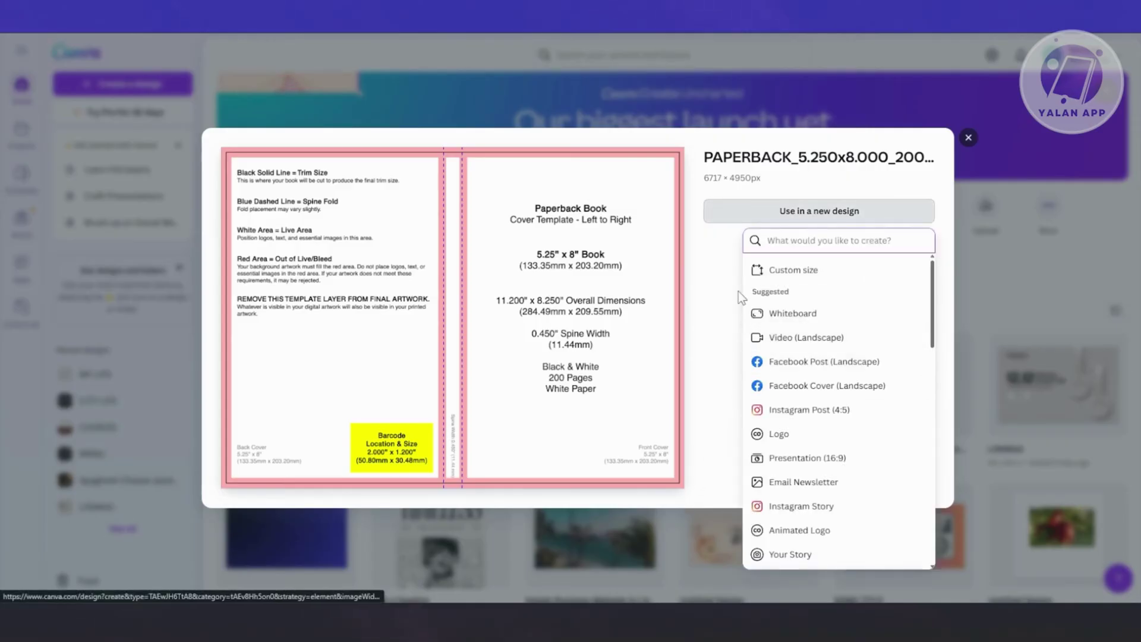
click(818, 271)
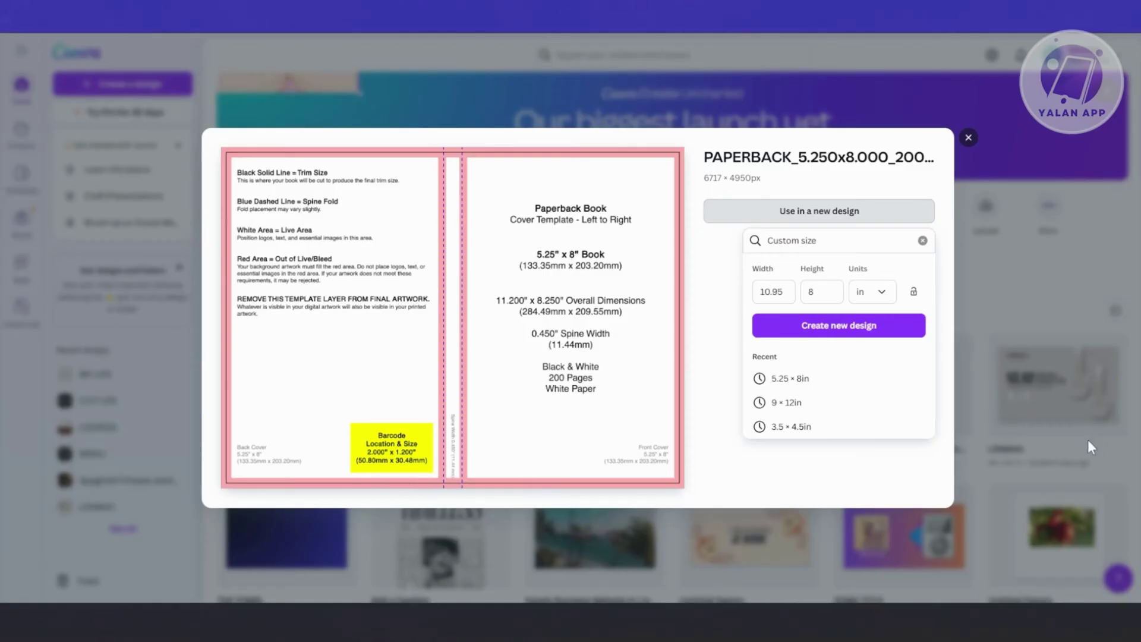
click(785, 297)
click(823, 291)
click(886, 339)
click(853, 336)
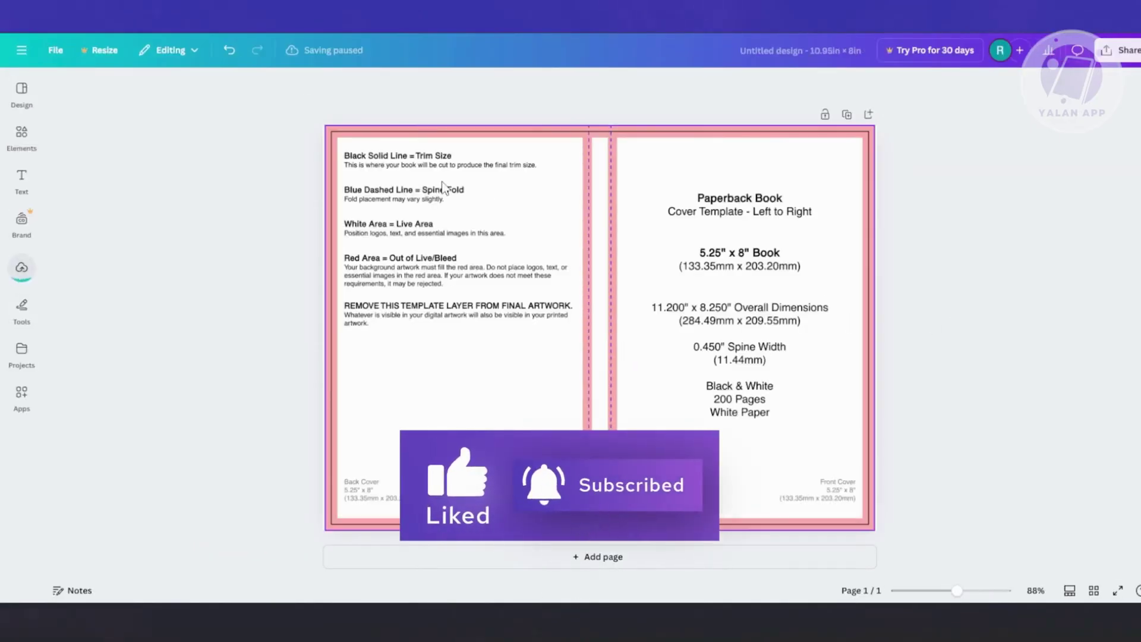
Fade the PAPERBACK template image to transparency 21 and deselect it
click(341, 165)
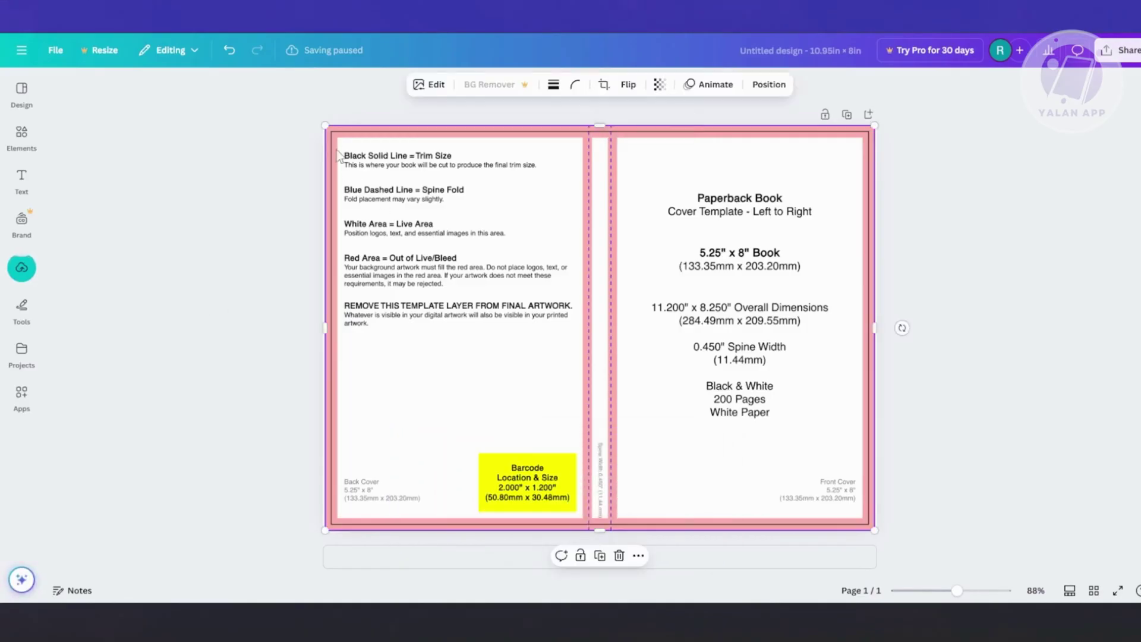
click(994, 287)
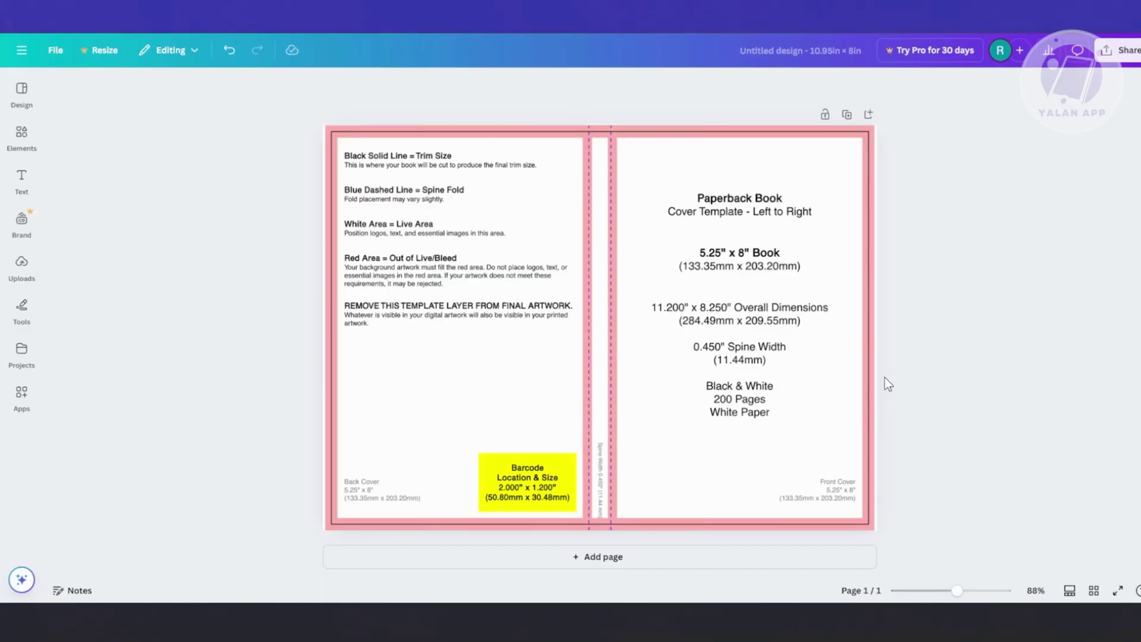
click(433, 231)
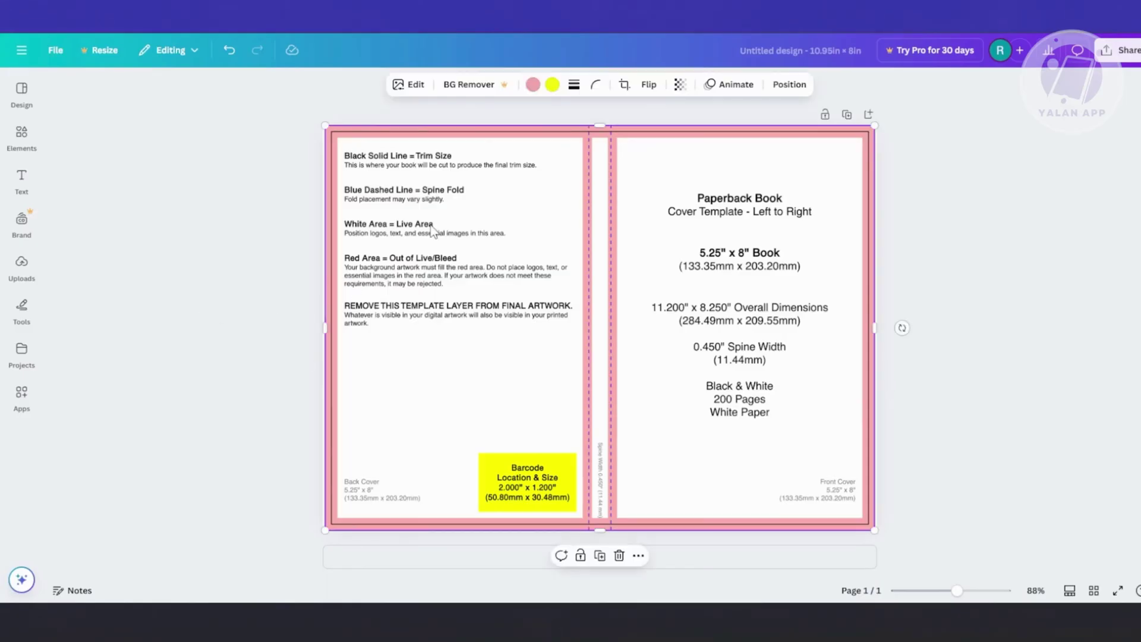
click(679, 86)
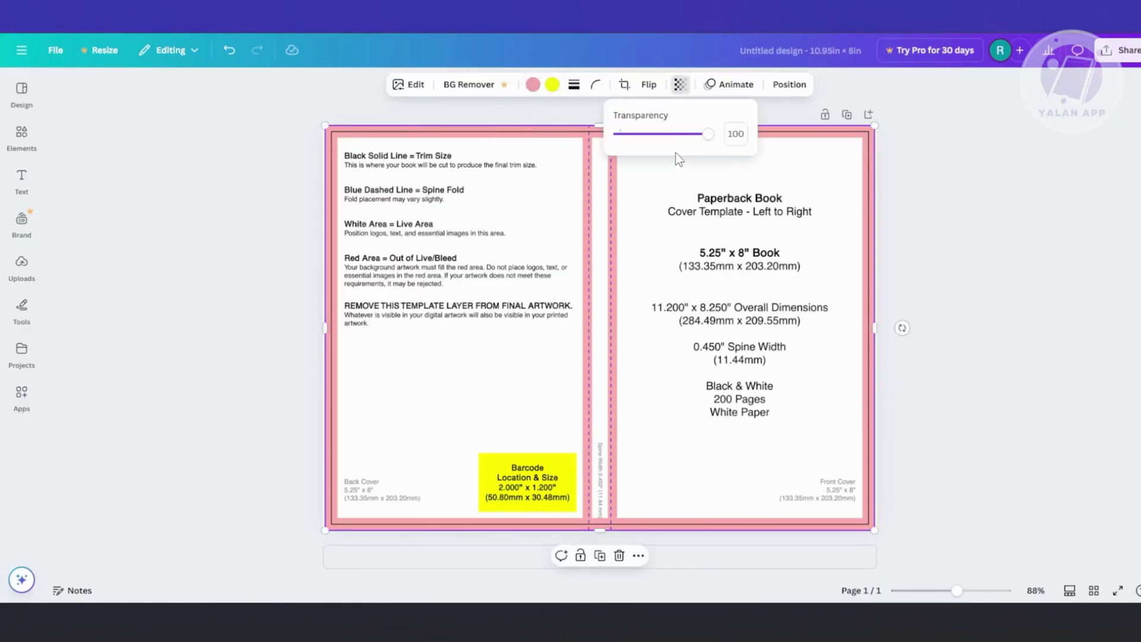
drag(706, 136, 638, 132)
click(973, 206)
click(1021, 397)
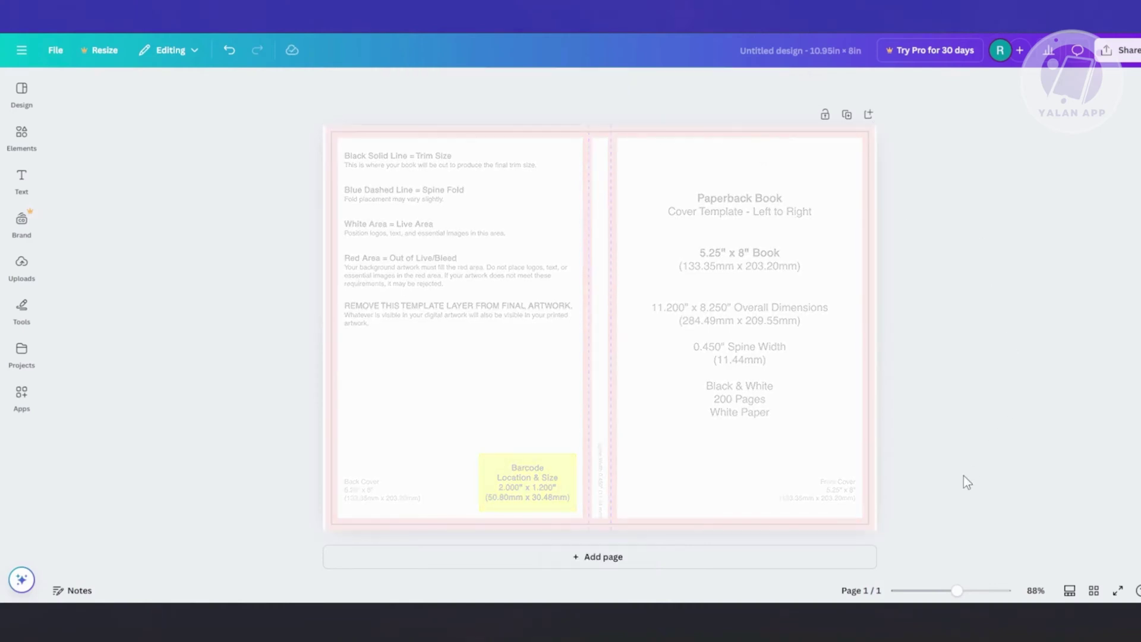
Switch between panels in Canva's left sidebar
click(22, 265)
click(22, 179)
click(22, 137)
click(21, 137)
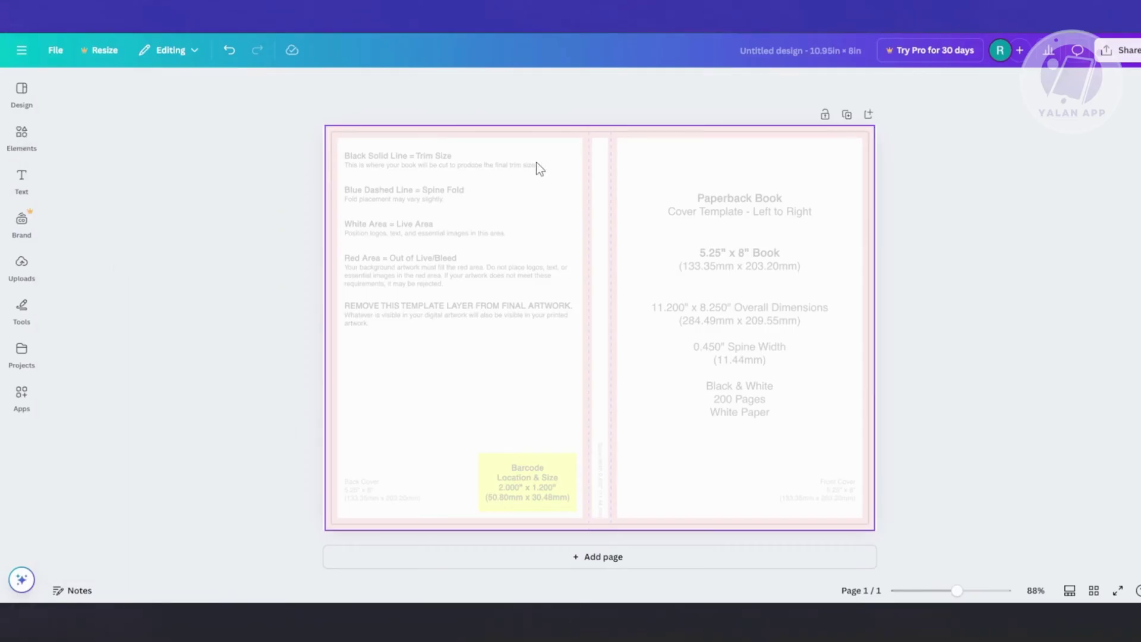
Fill the page background with grey #6a615e, then close the colour panel and deselect
click(876, 221)
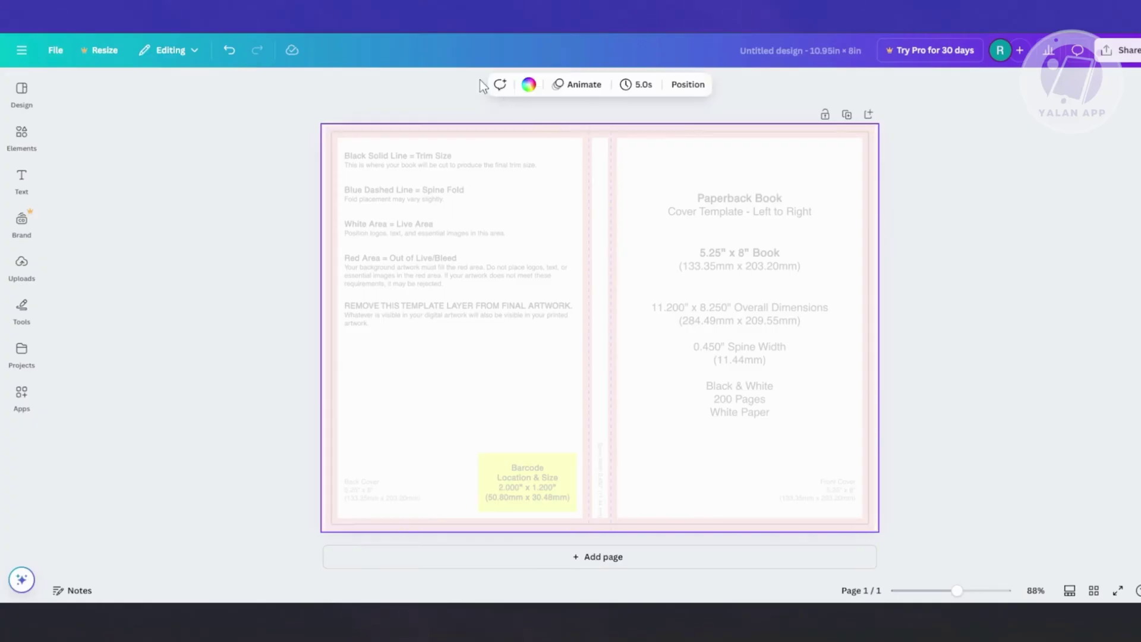
click(529, 84)
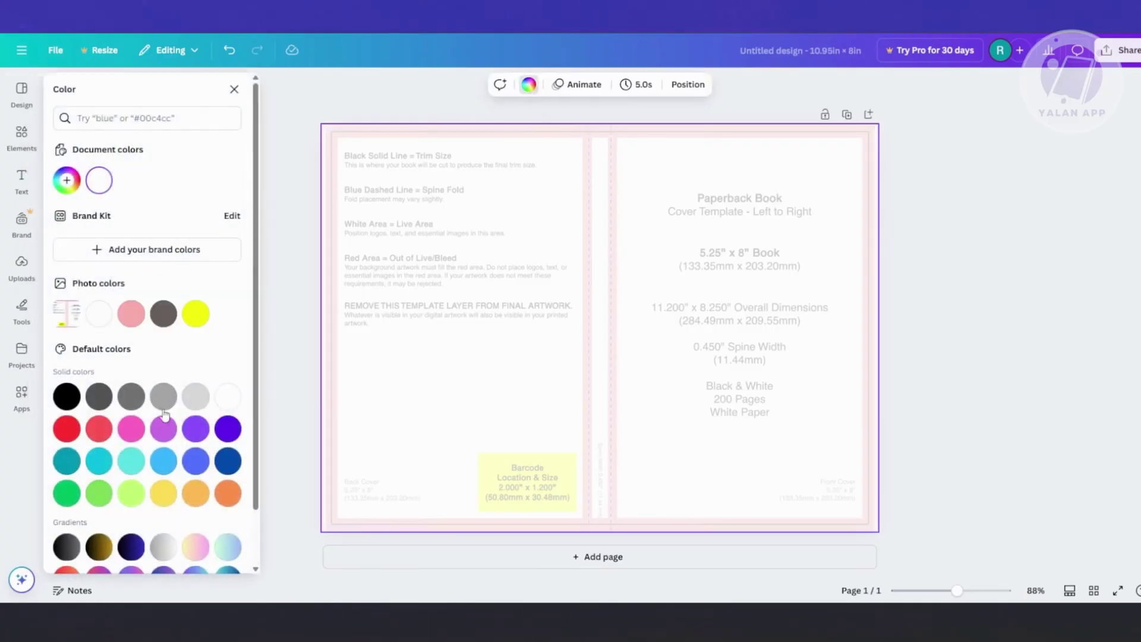
scroll(191, 376, down, 1)
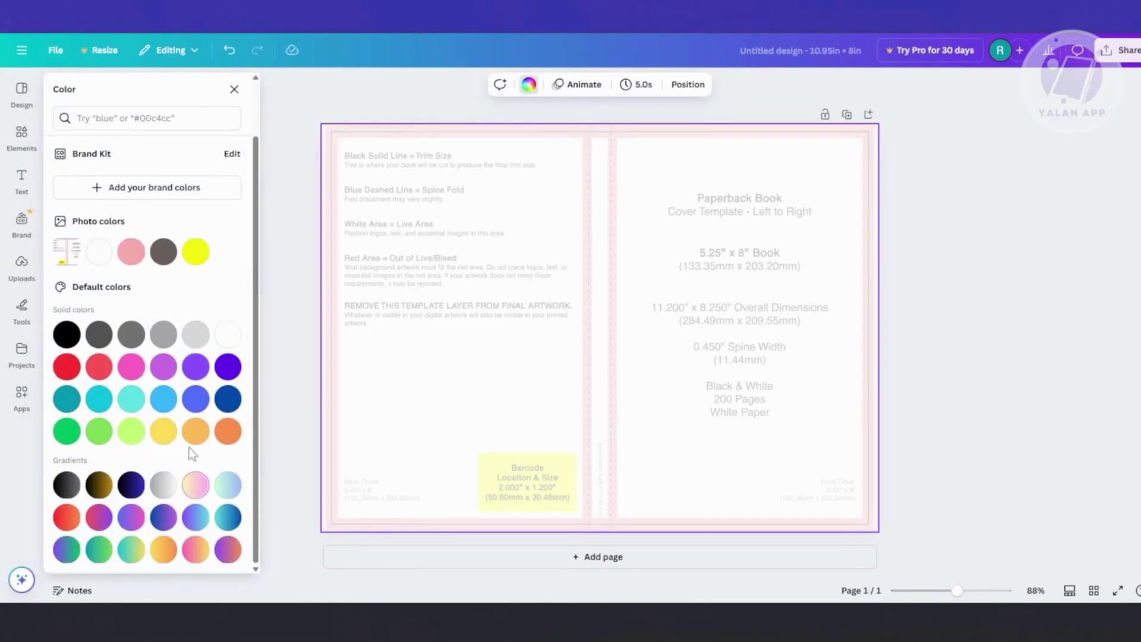
scroll(86, 257, up, 1)
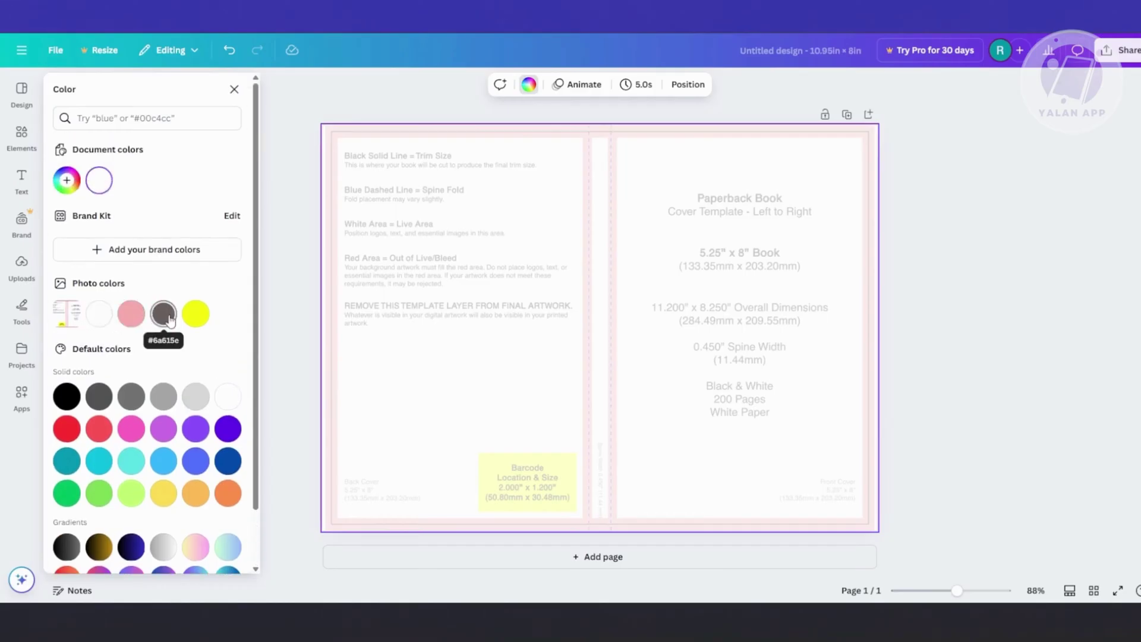
click(164, 313)
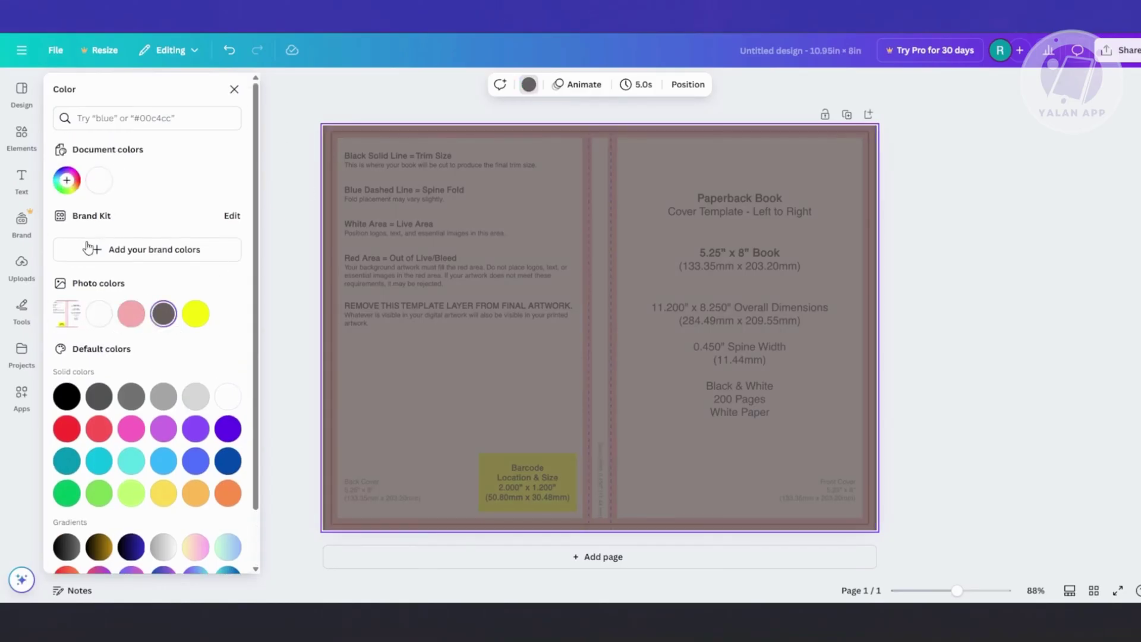
click(958, 282)
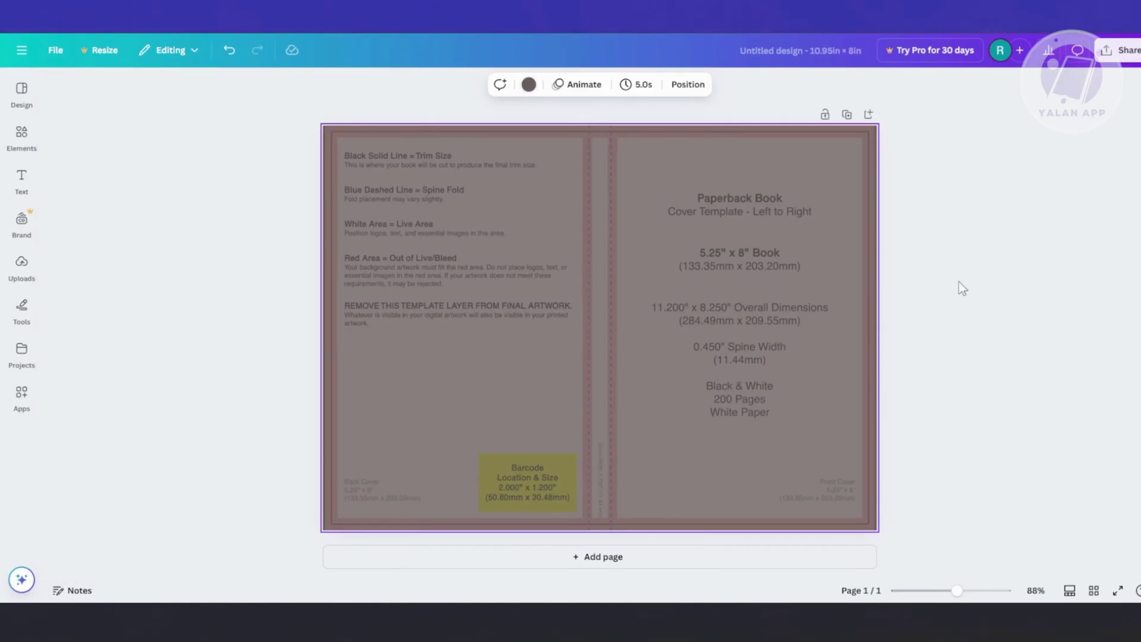
click(969, 491)
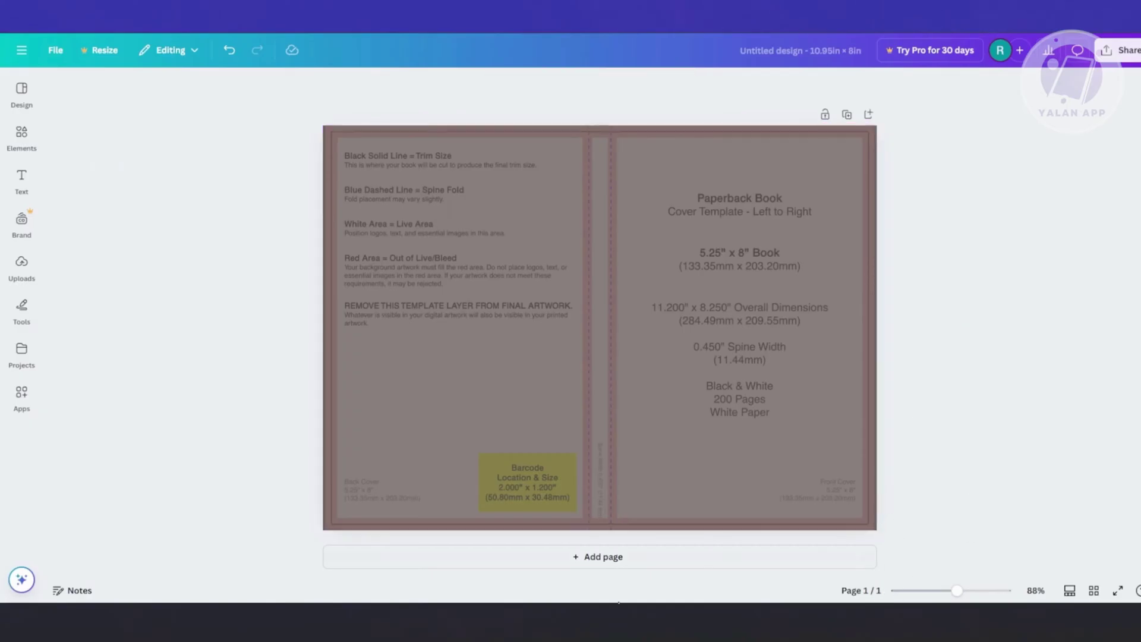
Drag 1.png and 2.png from the Downloads folder into Canva's Uploads panel
click(19, 282)
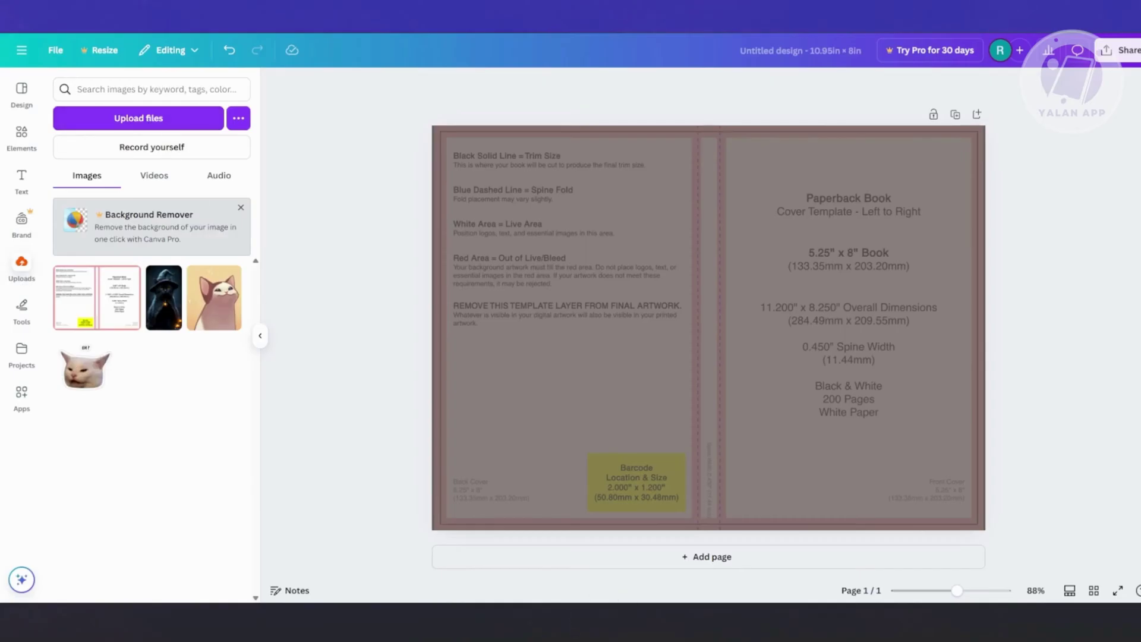
click(662, 511)
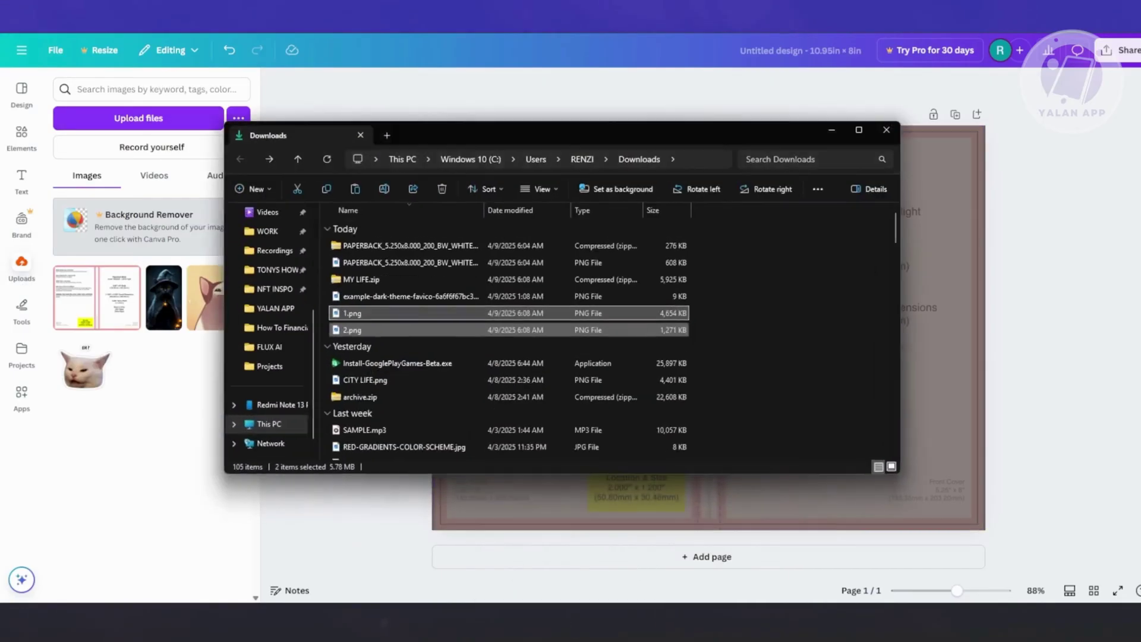
drag(387, 325, 132, 440)
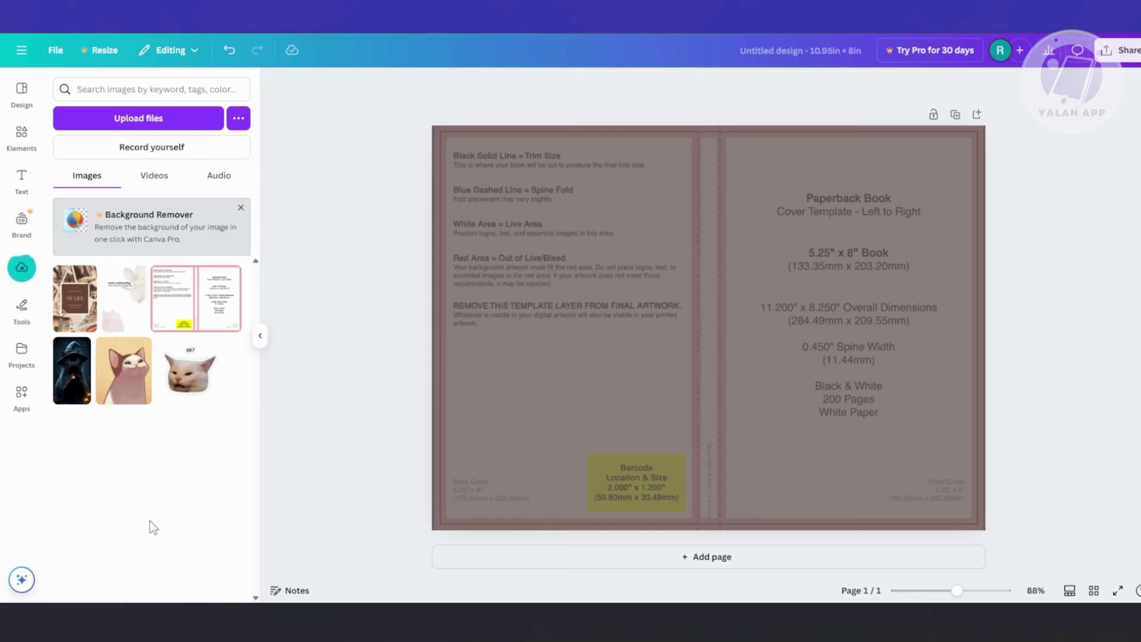
Add the MY LIFE collage, move it right and enlarge it to fill the front cover
click(75, 301)
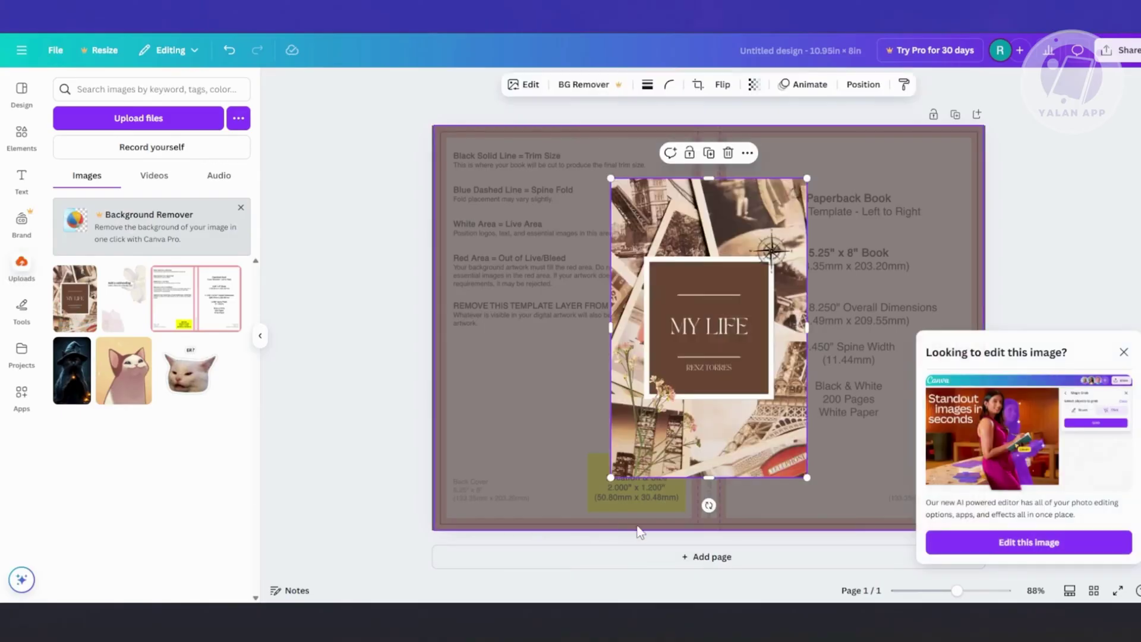
click(1125, 352)
drag(728, 372, 896, 324)
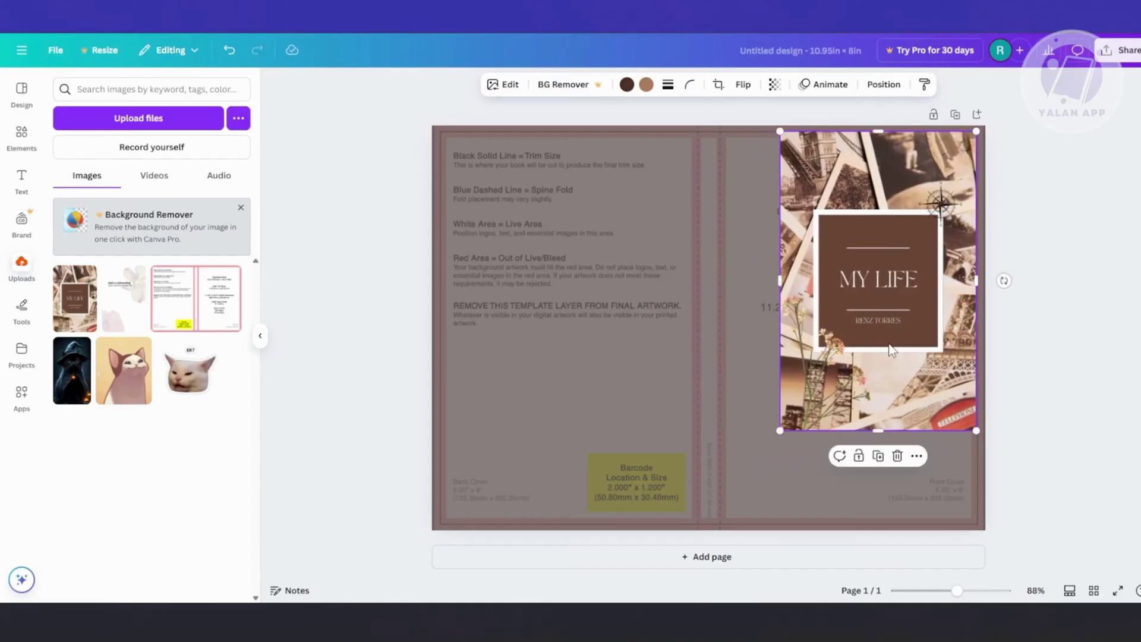
drag(779, 428, 719, 524)
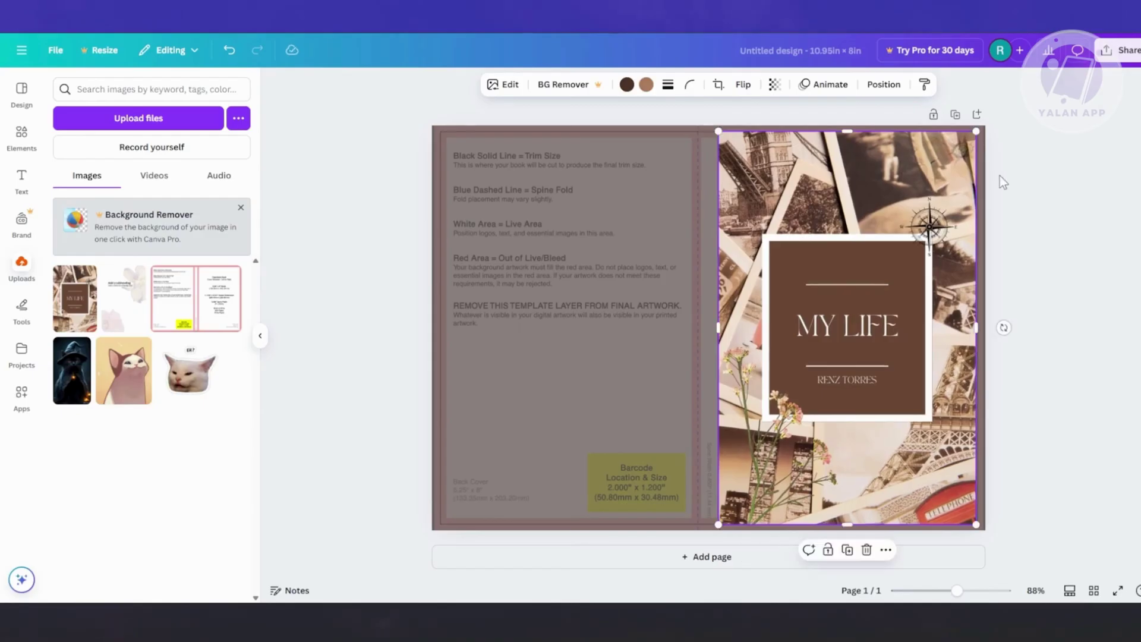
click(1068, 203)
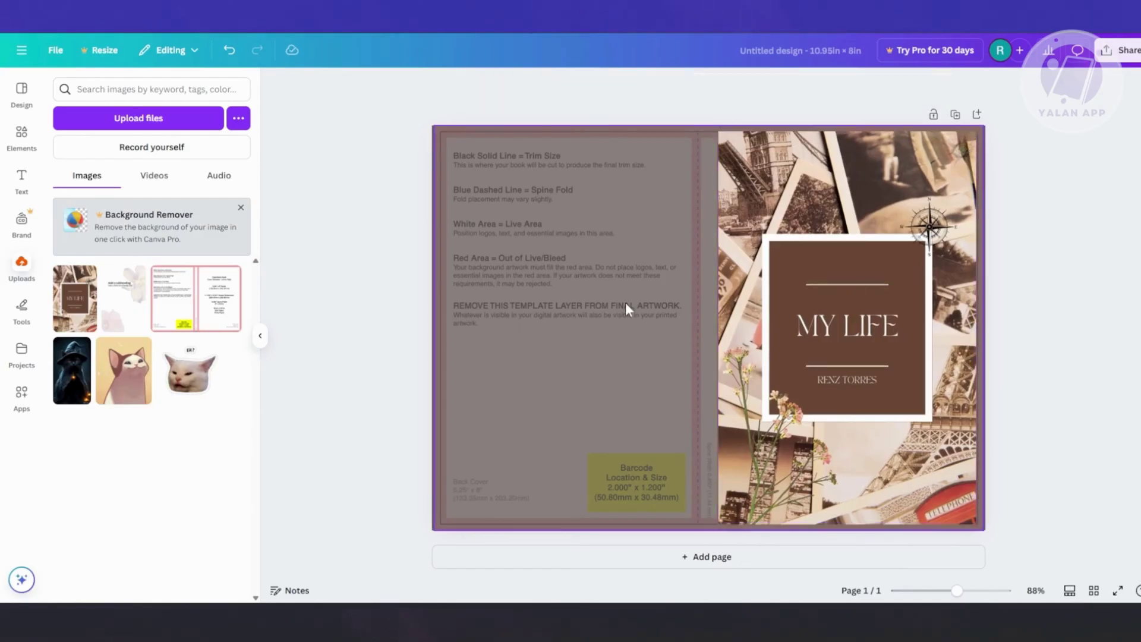
Add the floral image, move it onto the left back cover and enlarge it to fill
click(484, 261)
key(Delete)
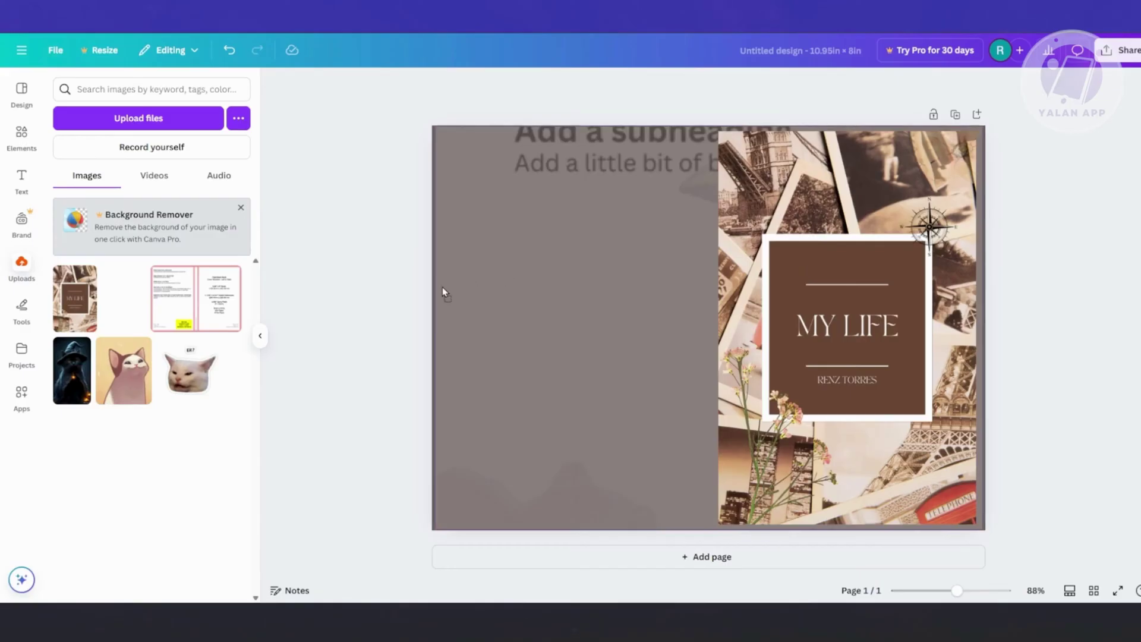
key(ctrl+z)
click(124, 297)
drag(682, 337, 509, 285)
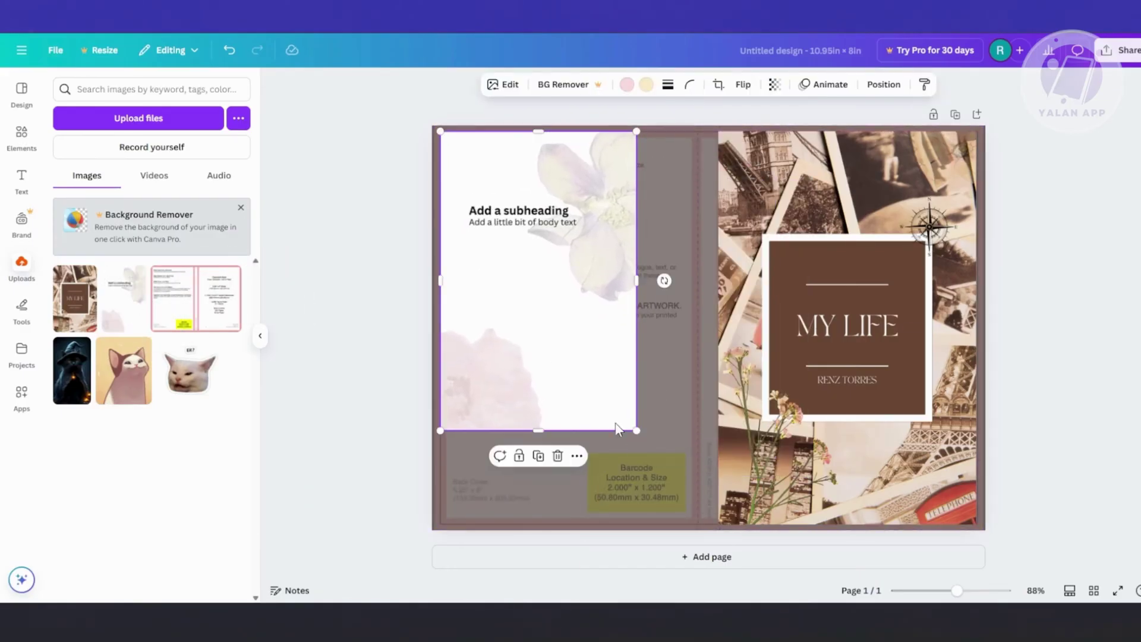
drag(637, 430, 707, 520)
click(1050, 315)
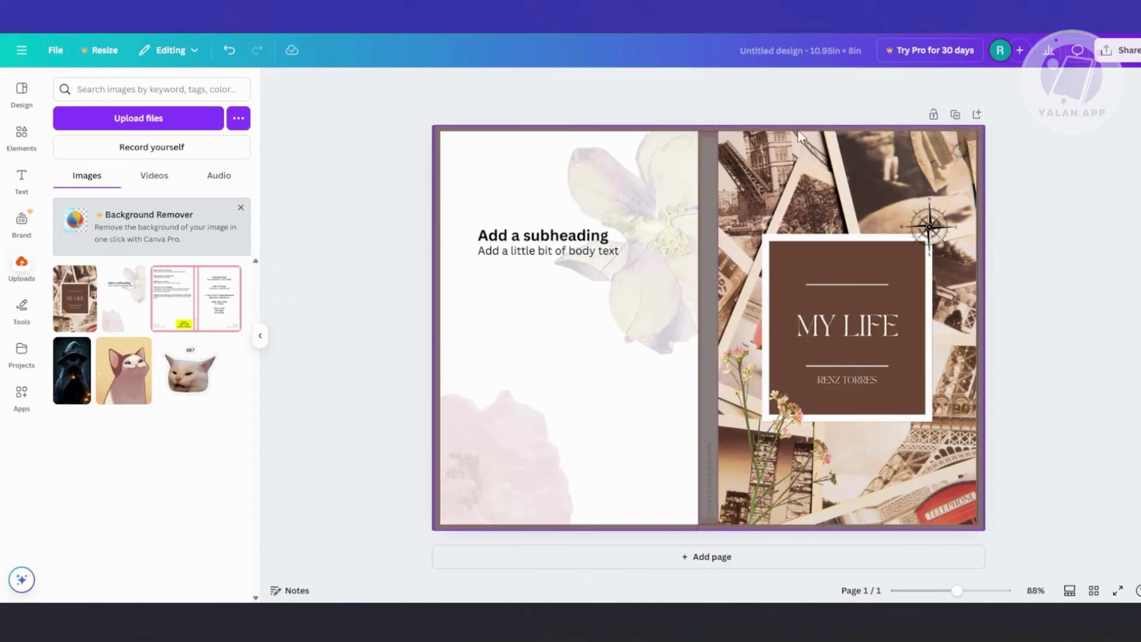
click(709, 135)
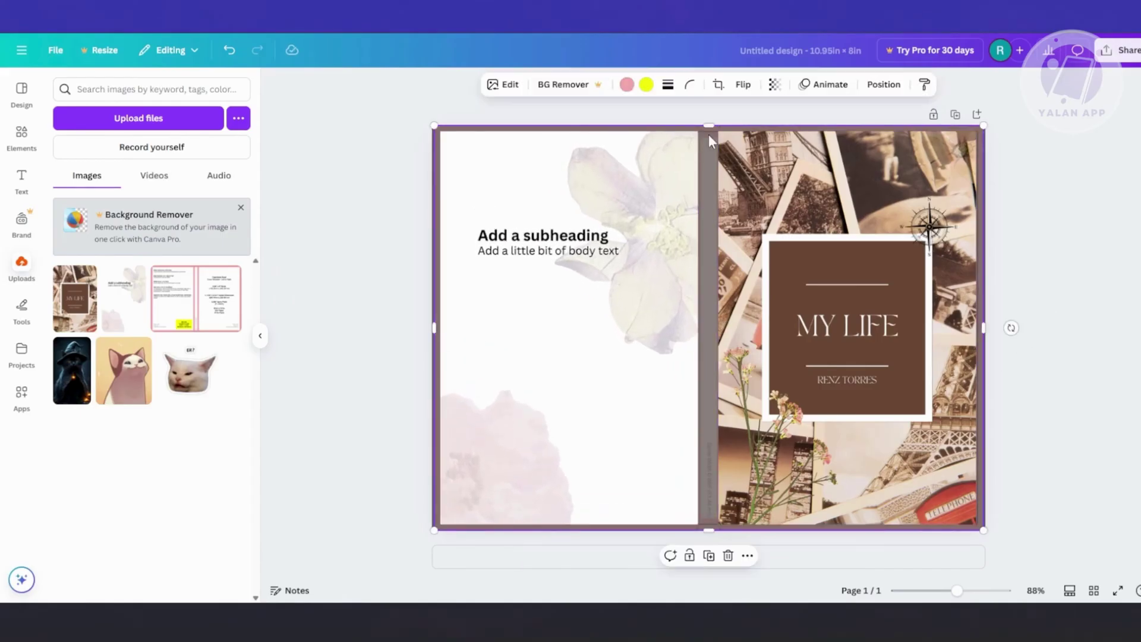
click(1046, 365)
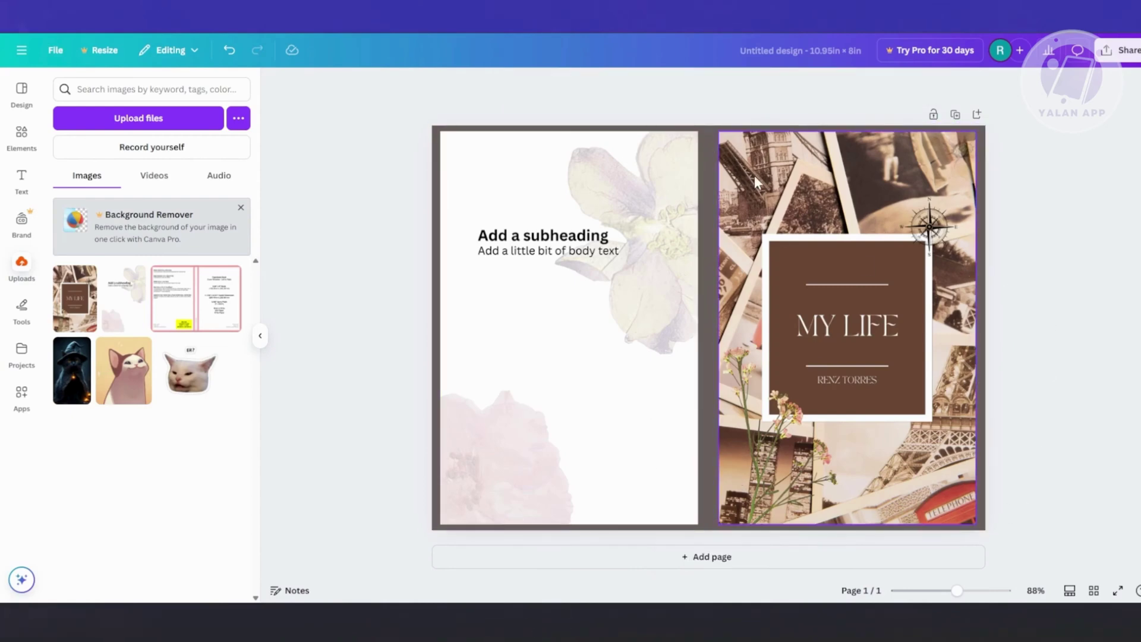
Add the purple pressed flower from recently used Elements to the cover
click(21, 134)
mouse_move(215, 195)
mouse_down()
mouse_move(255, 198)
mouse_move(223, 188)
mouse_up()
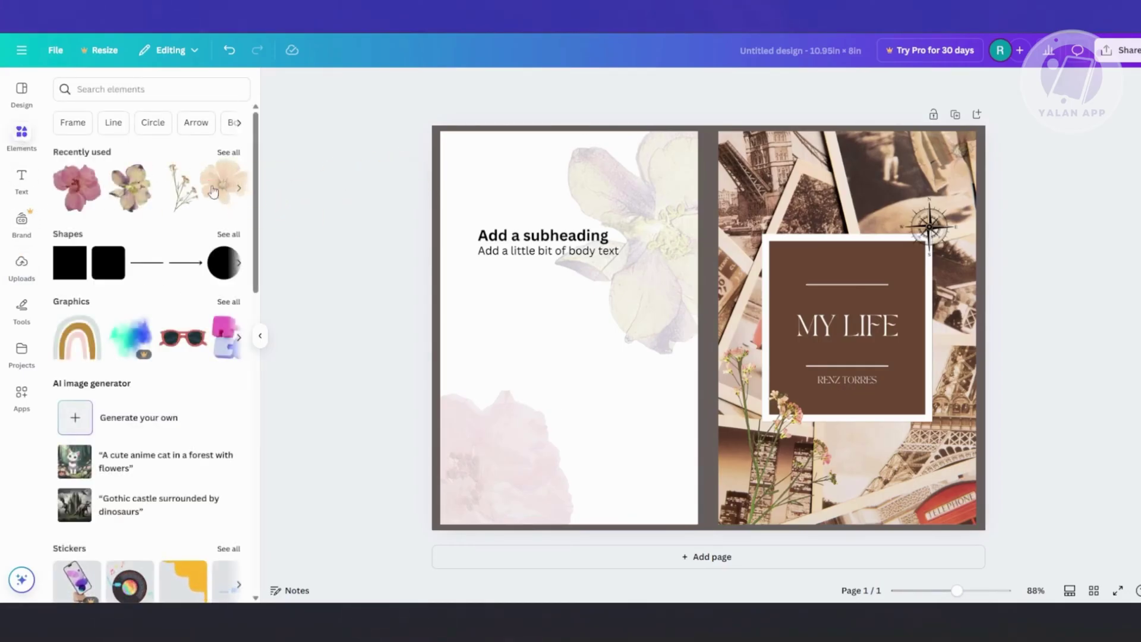
click(228, 154)
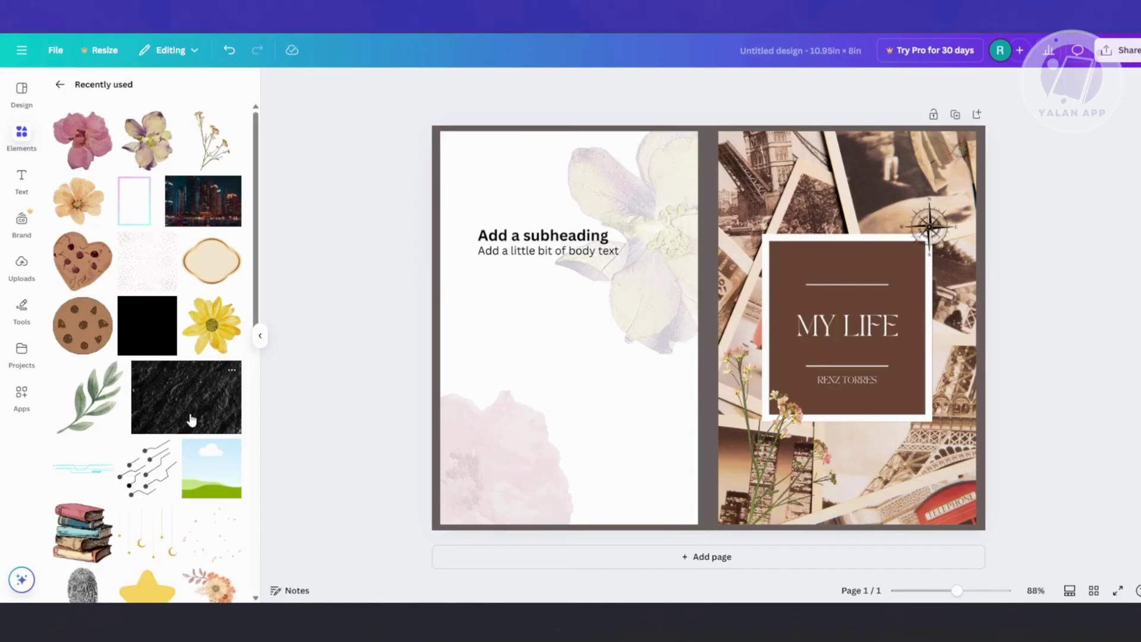
scroll(113, 396, down, 3)
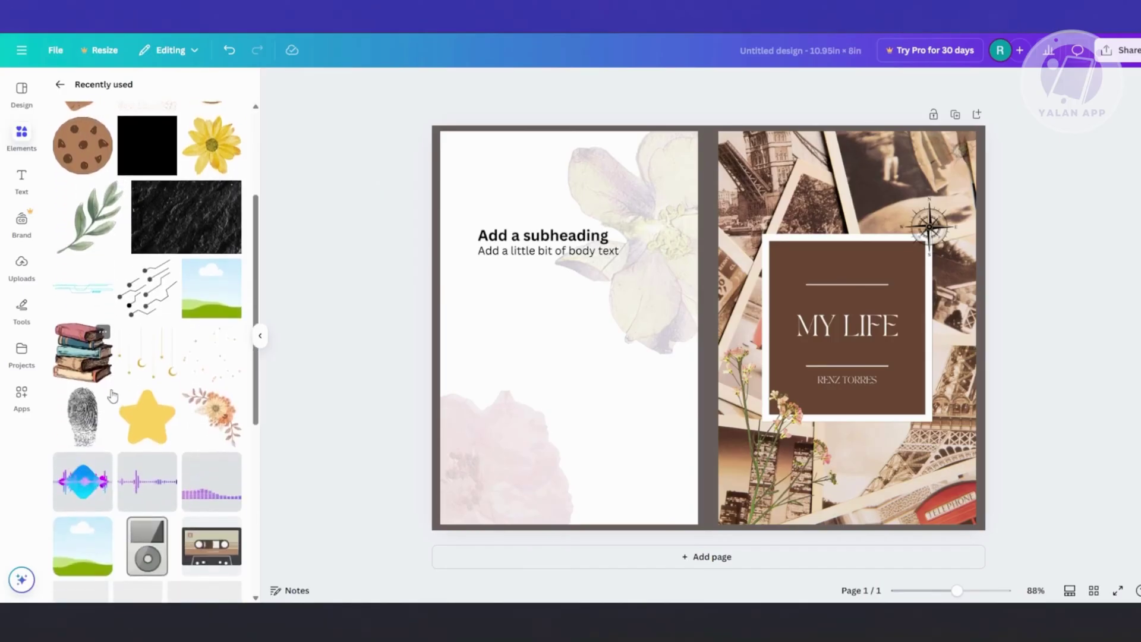
scroll(198, 364, down, 3)
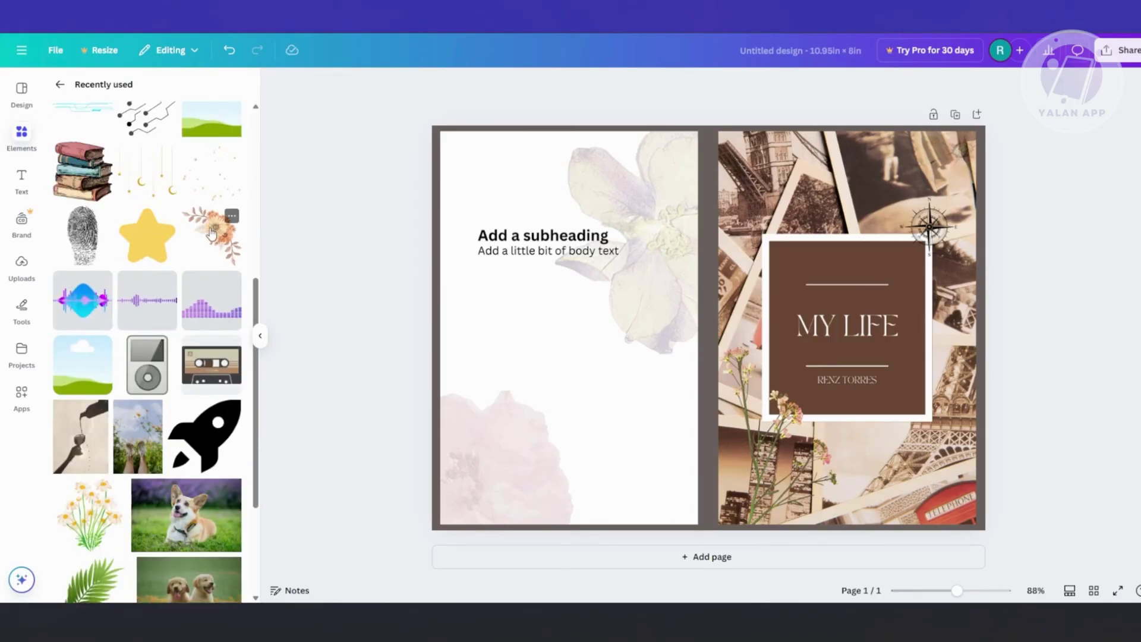
scroll(172, 238, up, 6)
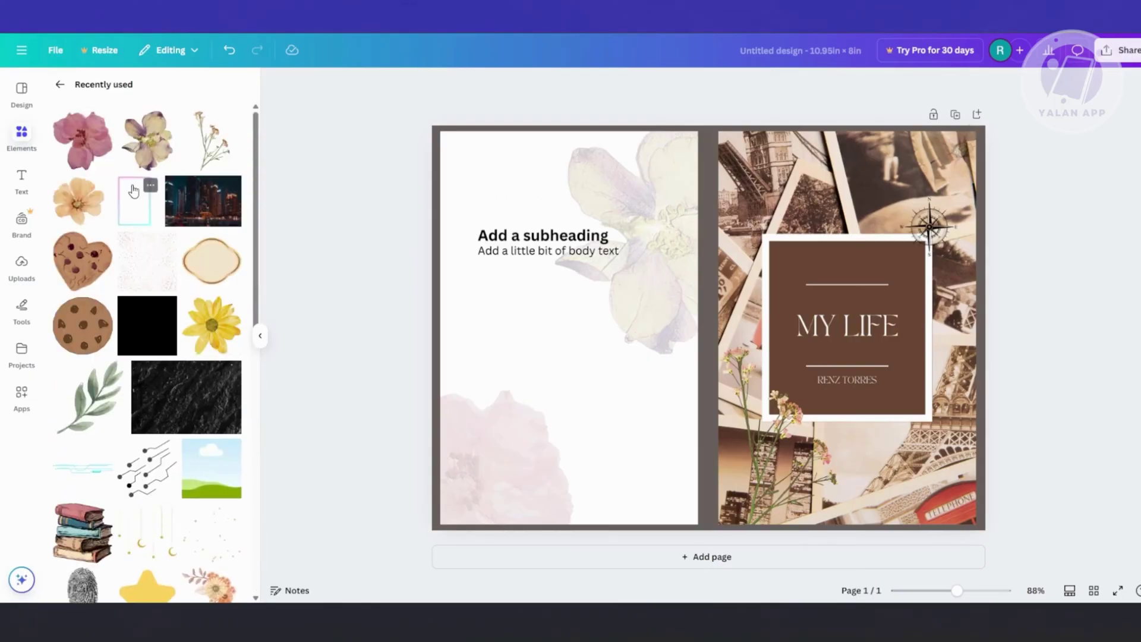
mouse_move(143, 140)
mouse_down()
mouse_move(719, 200)
mouse_move(707, 172)
mouse_move(724, 168)
mouse_move(364, 133)
mouse_move(153, 153)
mouse_up()
Send the flower to the back, set transparency 20 and lower it across the spine
click(153, 153)
right_click(702, 229)
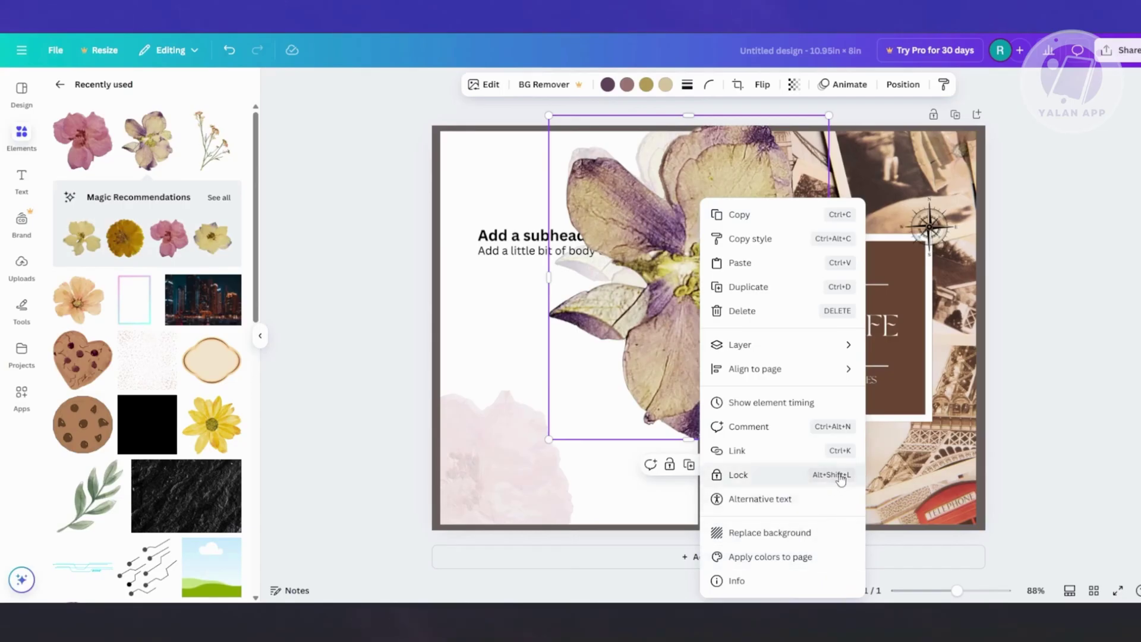
mouse_move(838, 343)
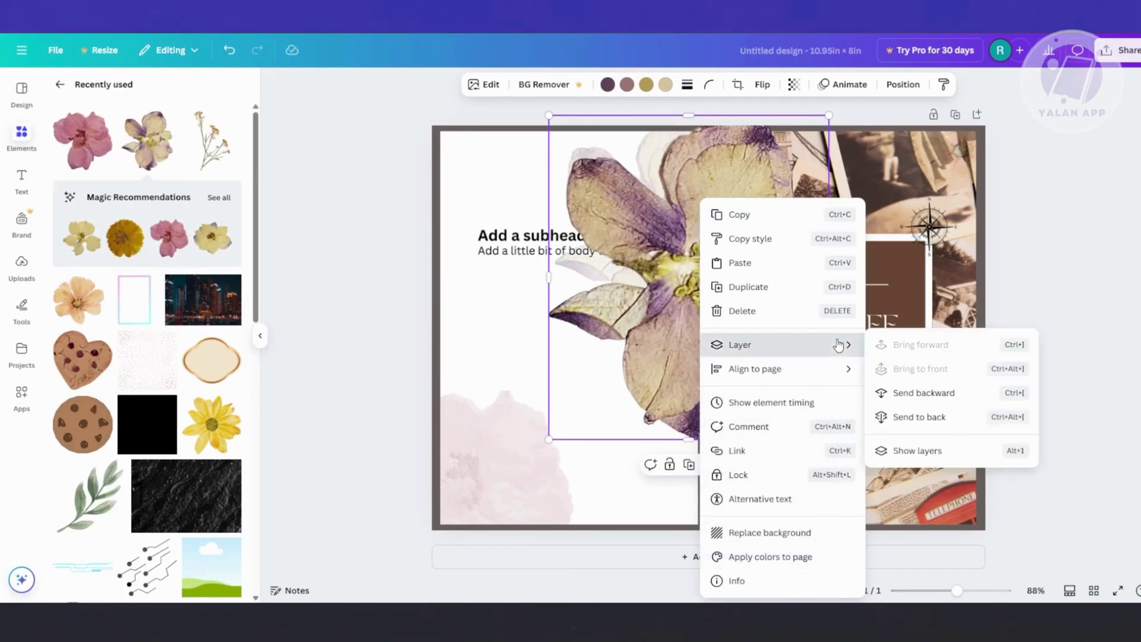
click(943, 419)
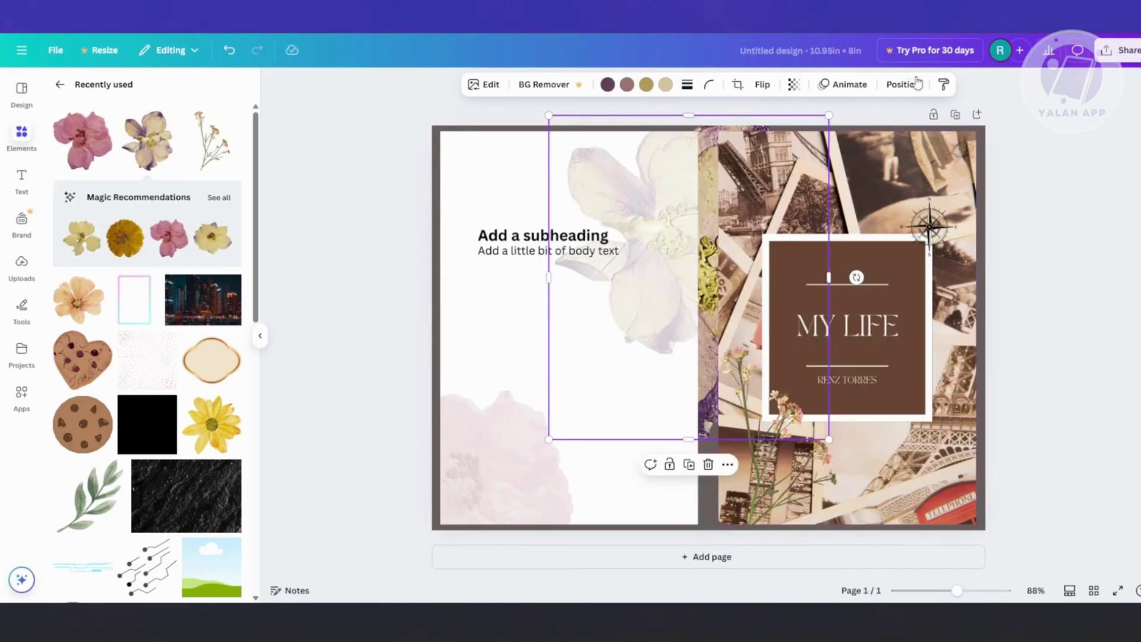
click(794, 85)
drag(809, 144, 751, 136)
drag(712, 266, 704, 312)
click(1047, 360)
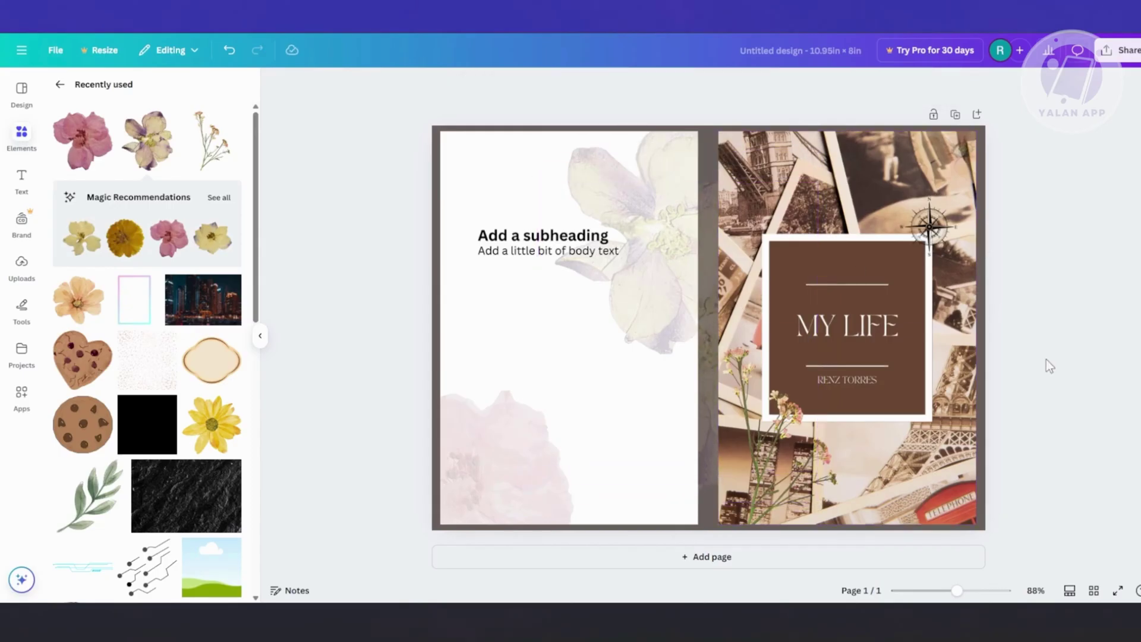
click(1119, 50)
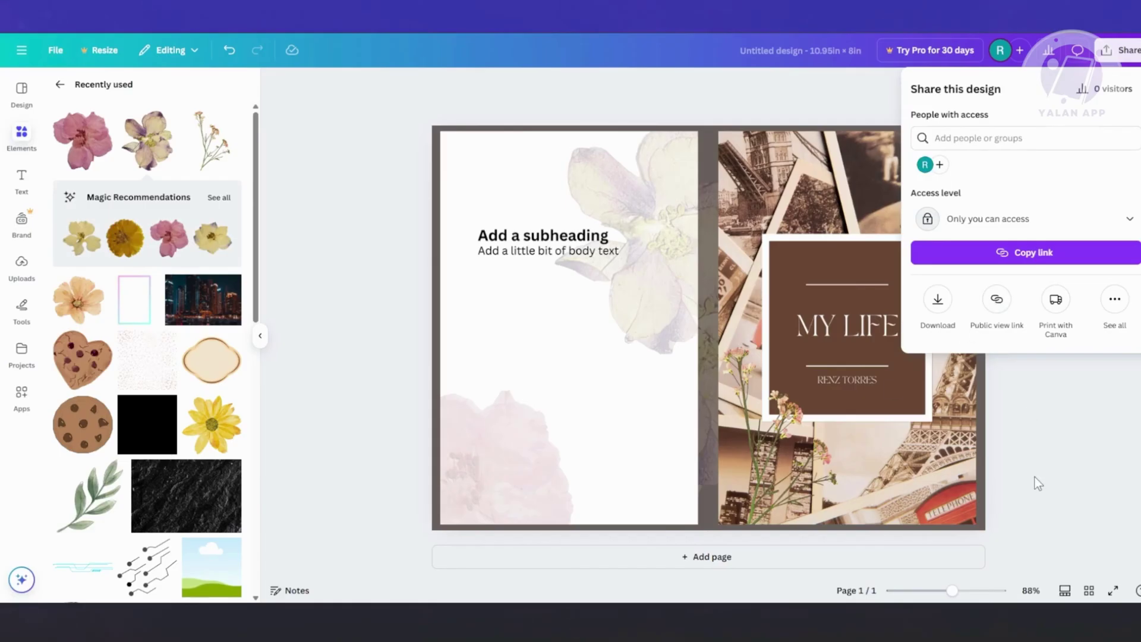
click(1041, 487)
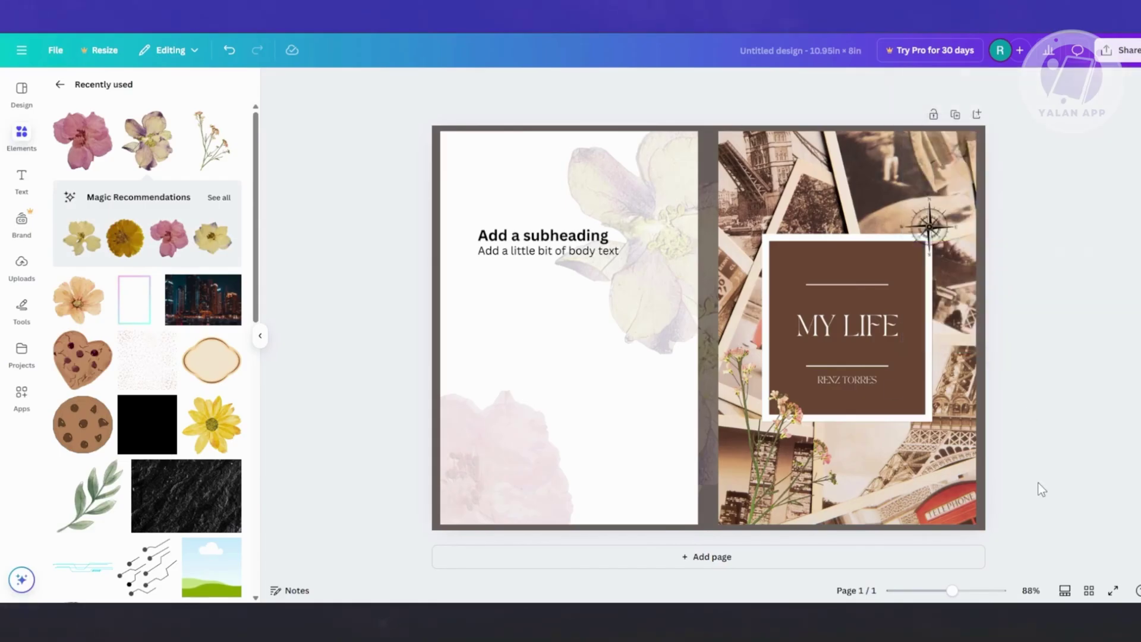